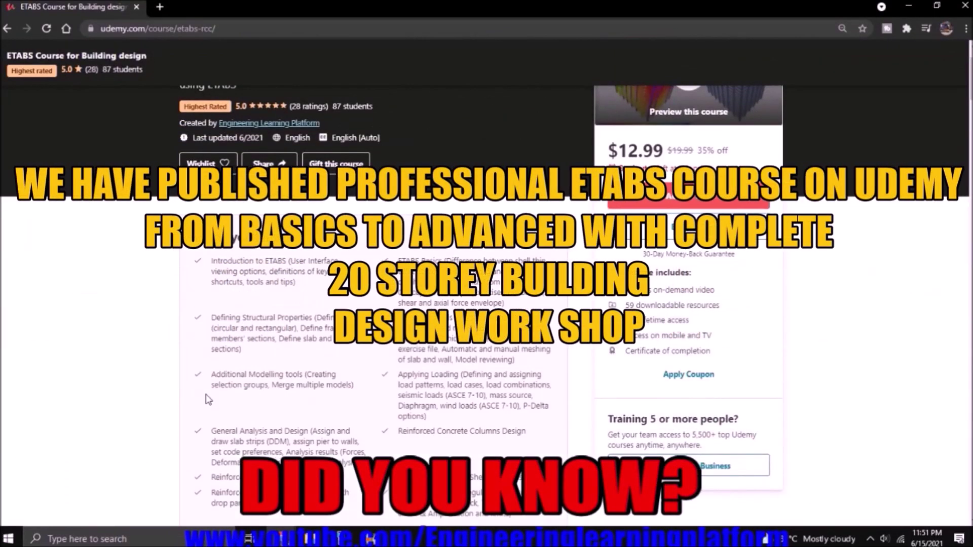
- Switch from Revit's start screen to the ETABS 2016 window showing the 3-D concrete frame model
{"action": "scroll", "coordinate": [206, 400], "scroll_direction": "down", "scroll_amount": 10}
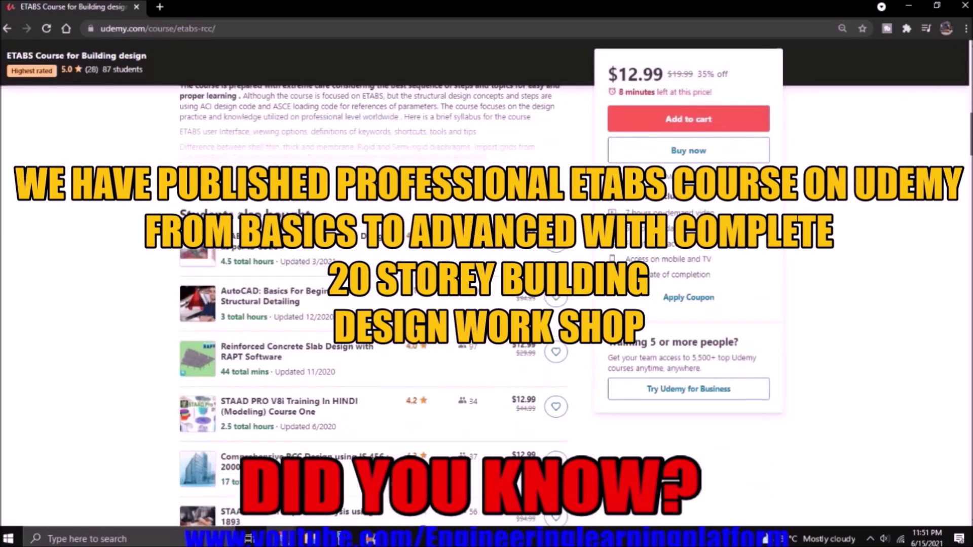
{"action": "scroll", "coordinate": [206, 400], "scroll_direction": "up", "scroll_amount": 12}
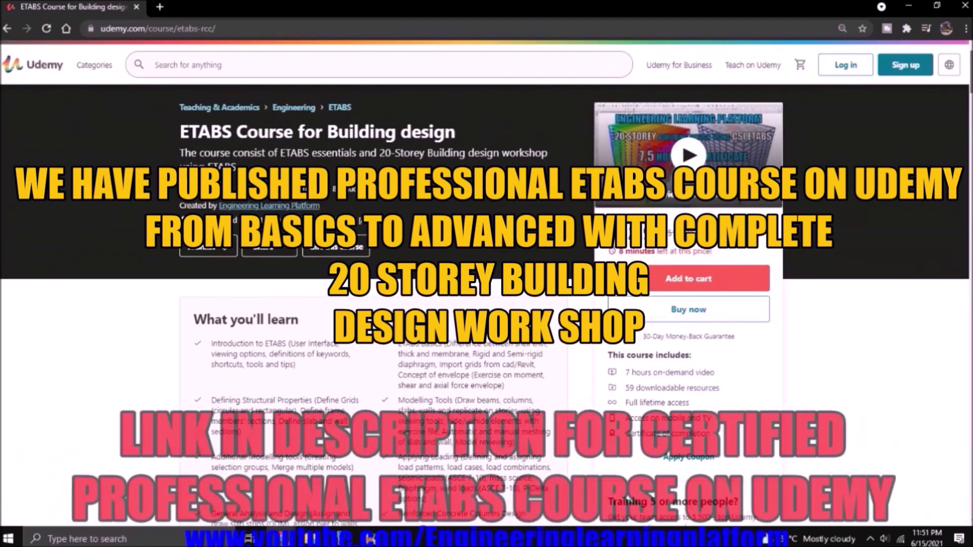
{"action": "scroll", "coordinate": [206, 399], "scroll_direction": "down", "scroll_amount": 3}
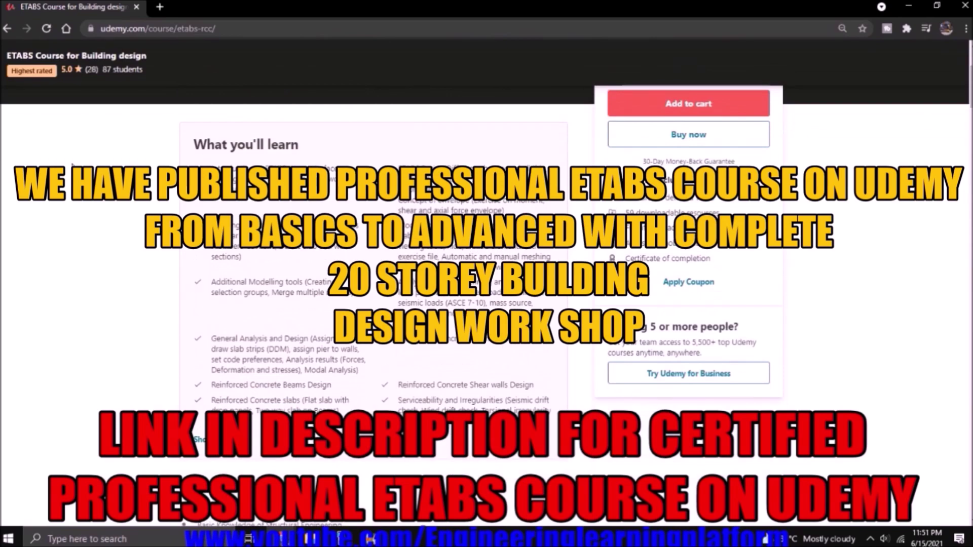
{"action": "scroll", "coordinate": [201, 263], "scroll_direction": "down", "scroll_amount": 6}
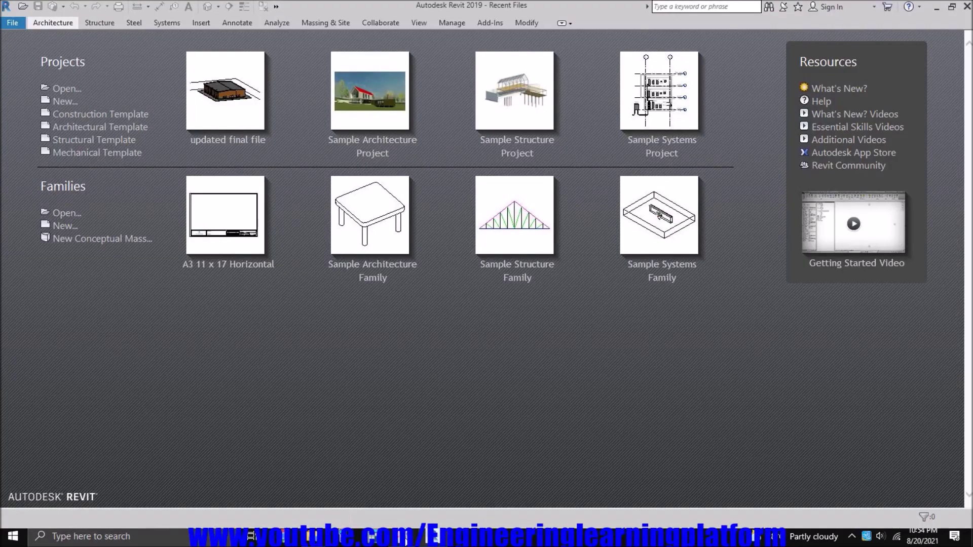
{"action": "left_click", "coordinate": [416, 536]}
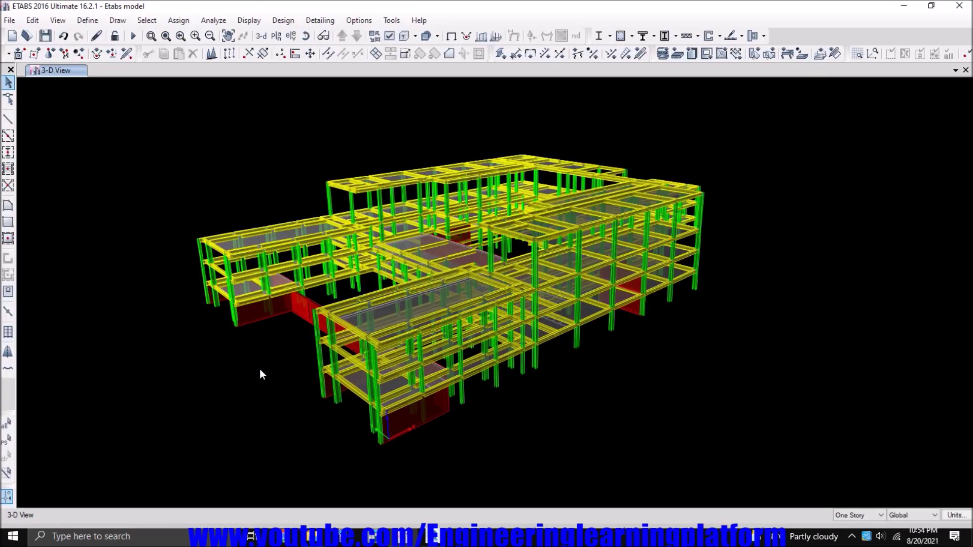
{"action": "middle_click_drag", "start_coordinate": [259, 369], "coordinate": [282, 367], "text": "shift"}
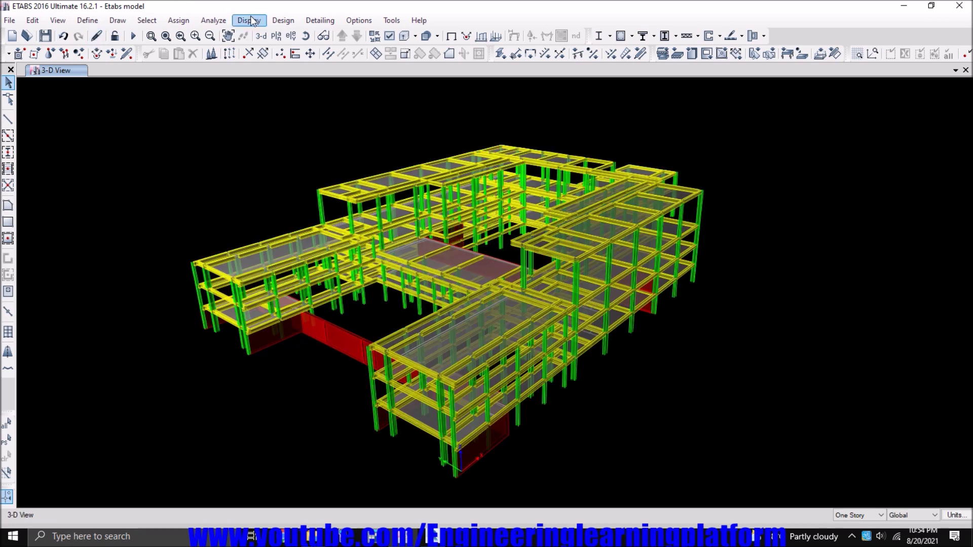
{"action": "left_click", "coordinate": [419, 20]}
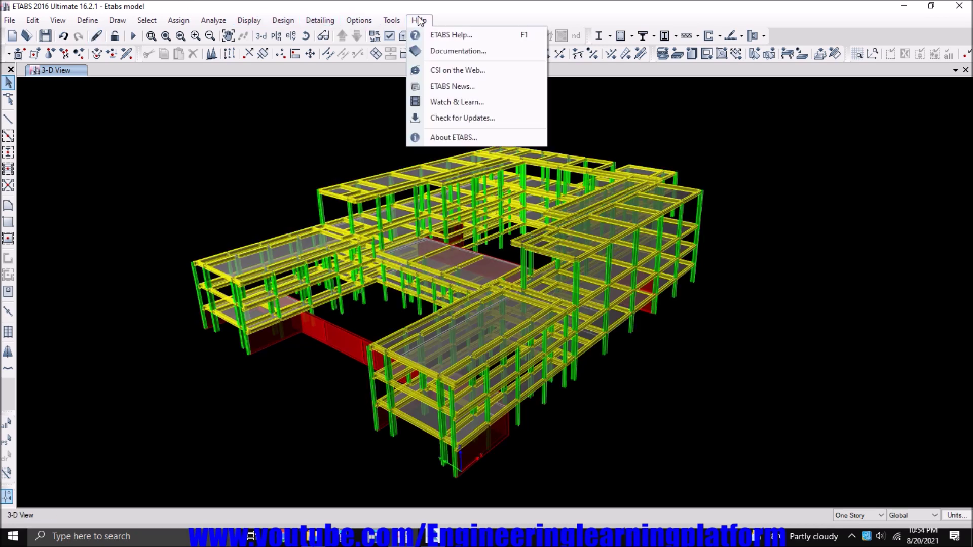
{"action": "left_click", "coordinate": [452, 137]}
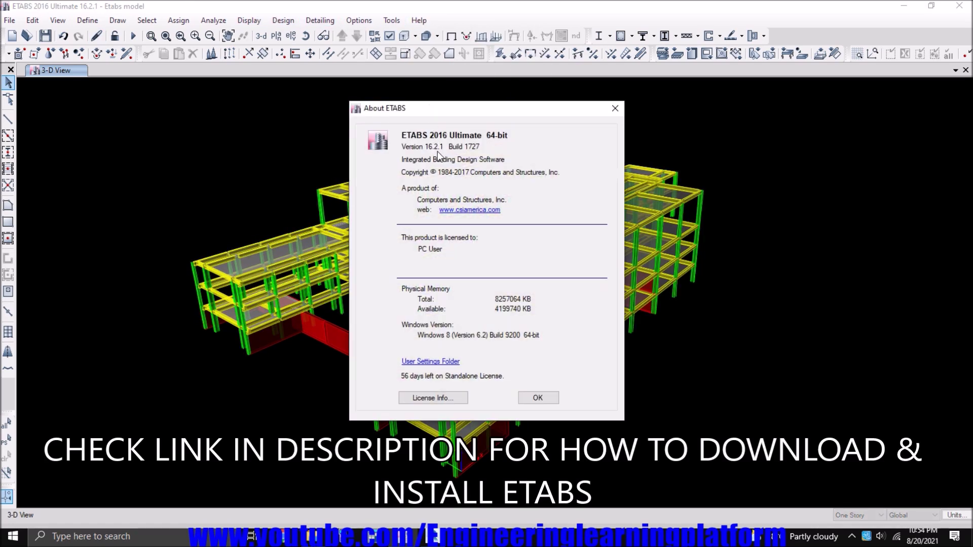
{"action": "left_click", "coordinate": [537, 398]}
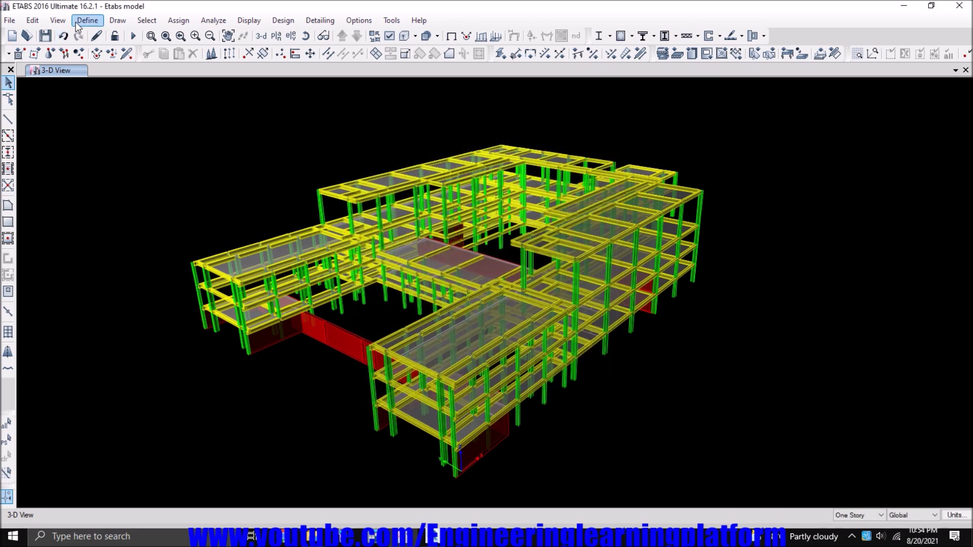
- Open the IFC export settings via File > Export > IFC File in ETABS
{"action": "left_click", "coordinate": [20, 20]}
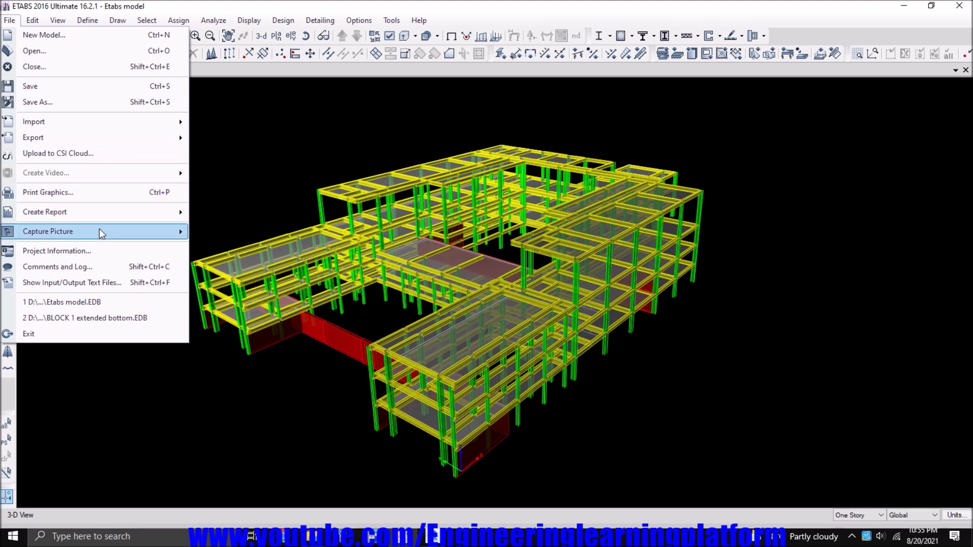
{"action": "mouse_move", "coordinate": [100, 230]}
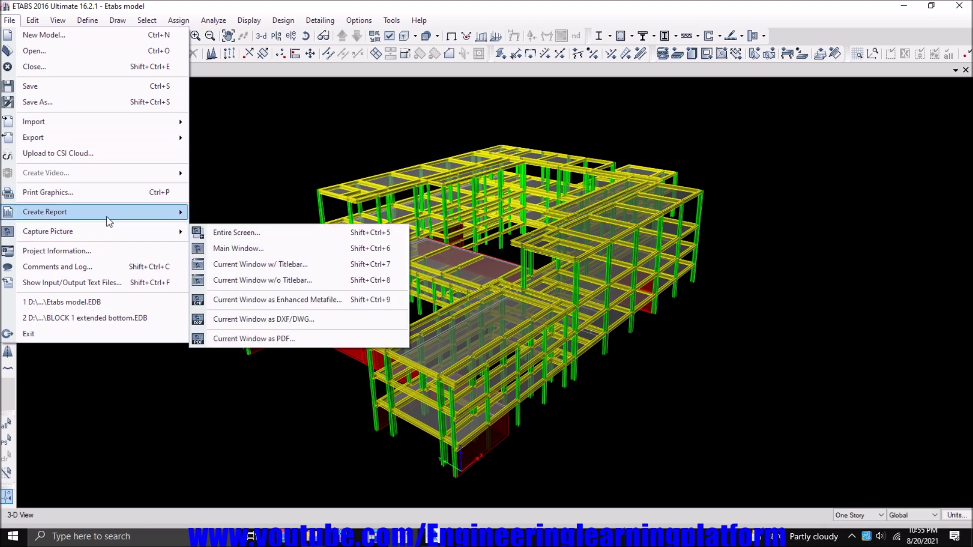
{"action": "mouse_move", "coordinate": [96, 139]}
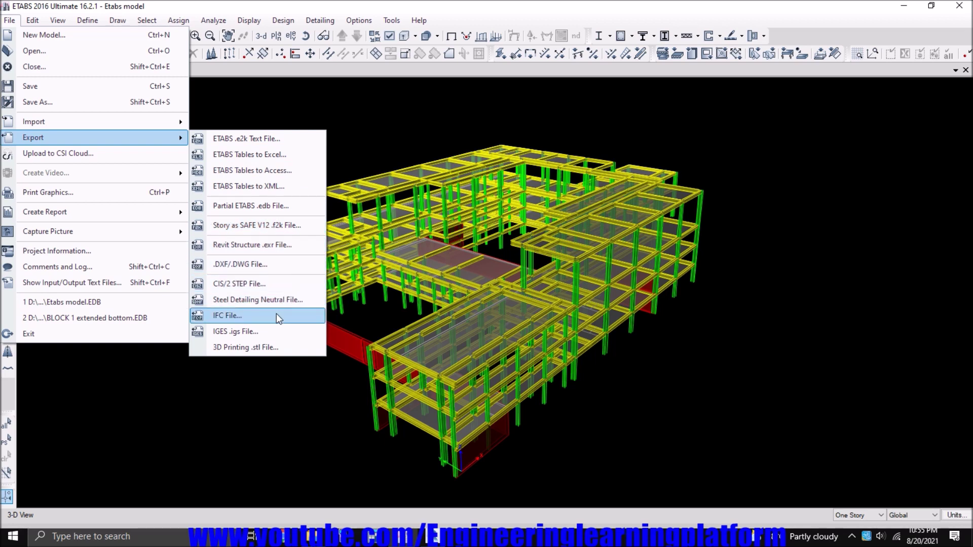
{"action": "left_click", "coordinate": [247, 315]}
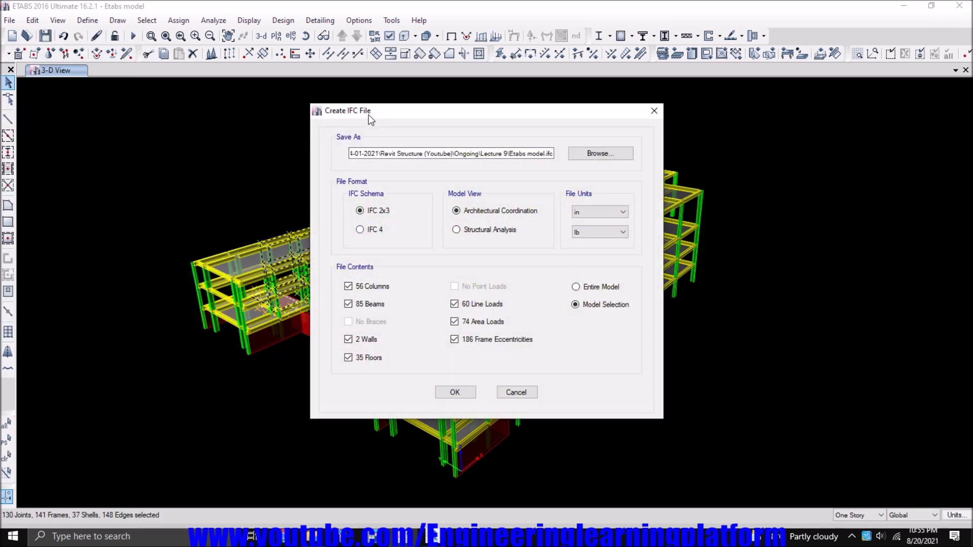
{"action": "left_click_drag", "start_coordinate": [341, 112], "coordinate": [233, 119]}
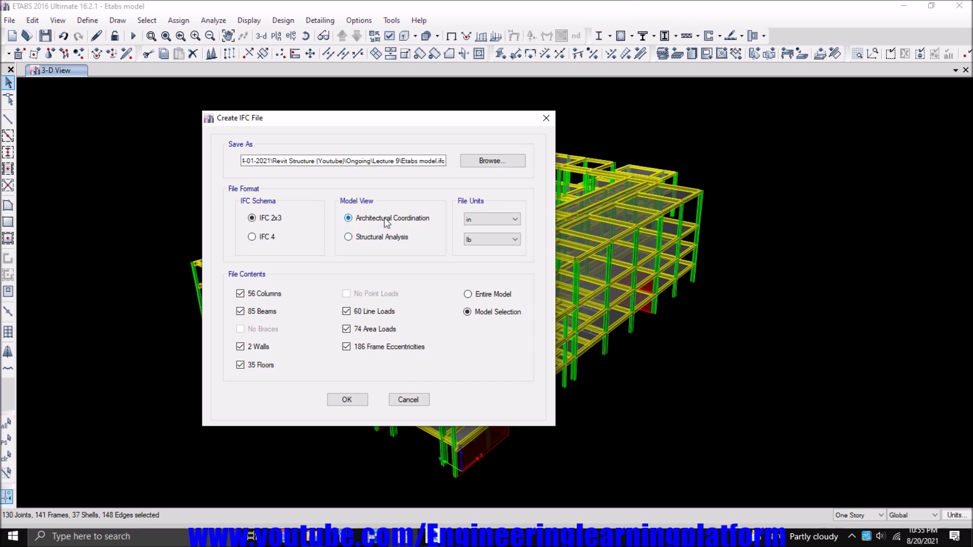
- Set File Units to ft and Entire Model, and exclude Line Loads and Frame Eccentricities
{"action": "left_click", "coordinate": [479, 218]}
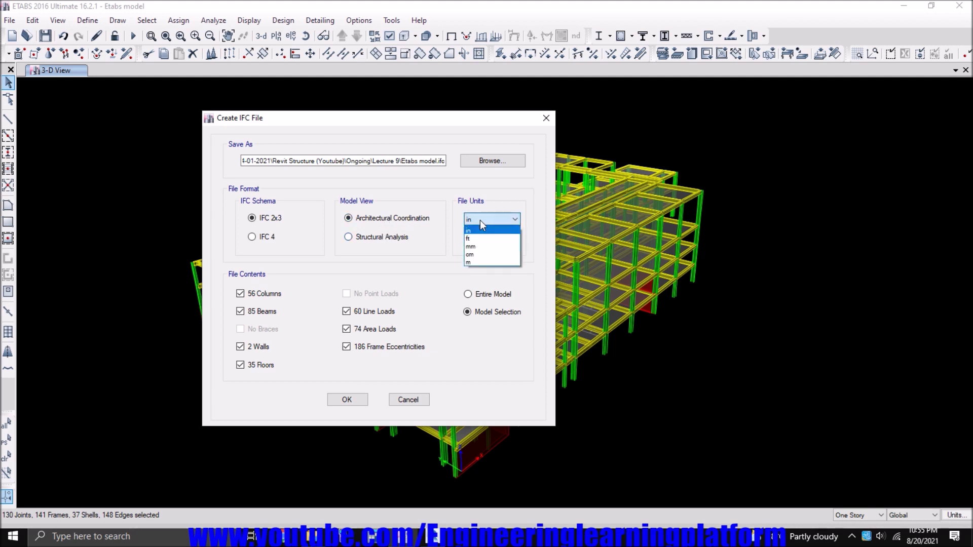
{"action": "left_click", "coordinate": [483, 239]}
{"action": "left_click", "coordinate": [483, 239]}
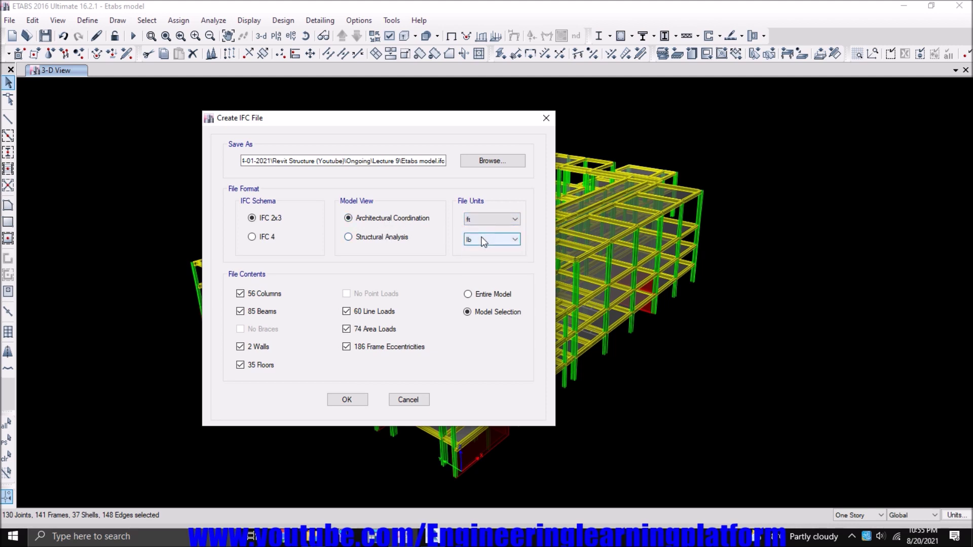
{"action": "left_click", "coordinate": [491, 294]}
{"action": "left_click", "coordinate": [381, 315]}
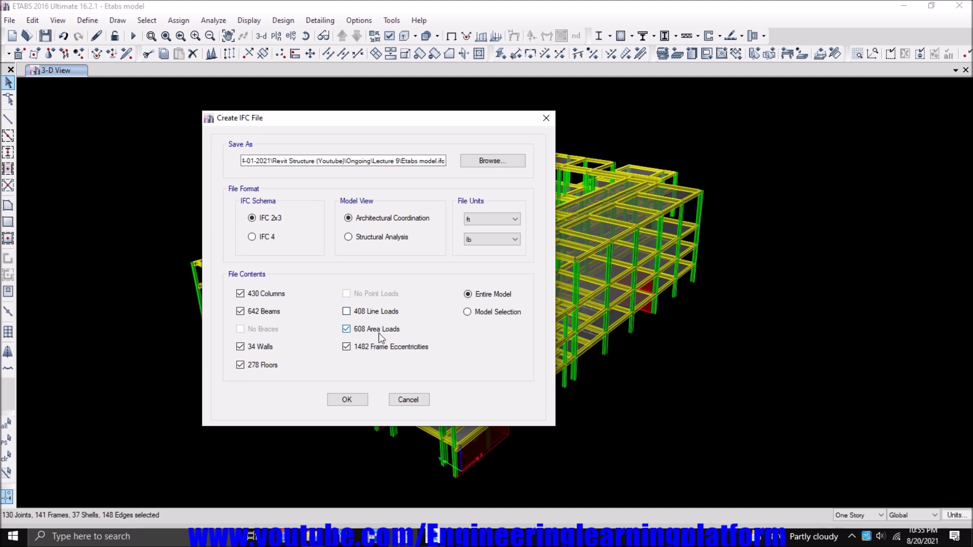
{"action": "left_click", "coordinate": [375, 351]}
- Save the export as Etabs model.ifc in Lecture 9, run it, and dismiss the log-file notice
{"action": "left_click", "coordinate": [493, 161]}
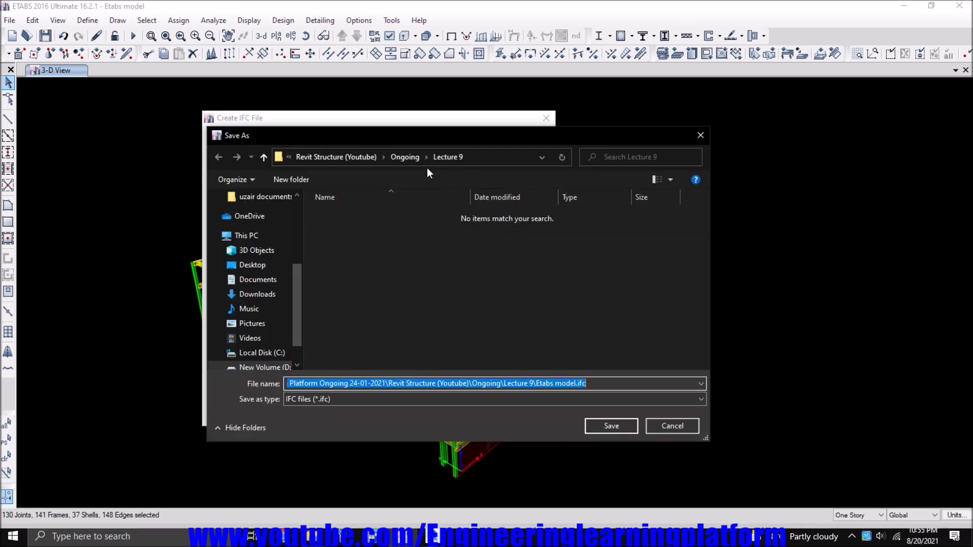
{"action": "left_click", "coordinate": [602, 428]}
{"action": "left_click", "coordinate": [348, 400]}
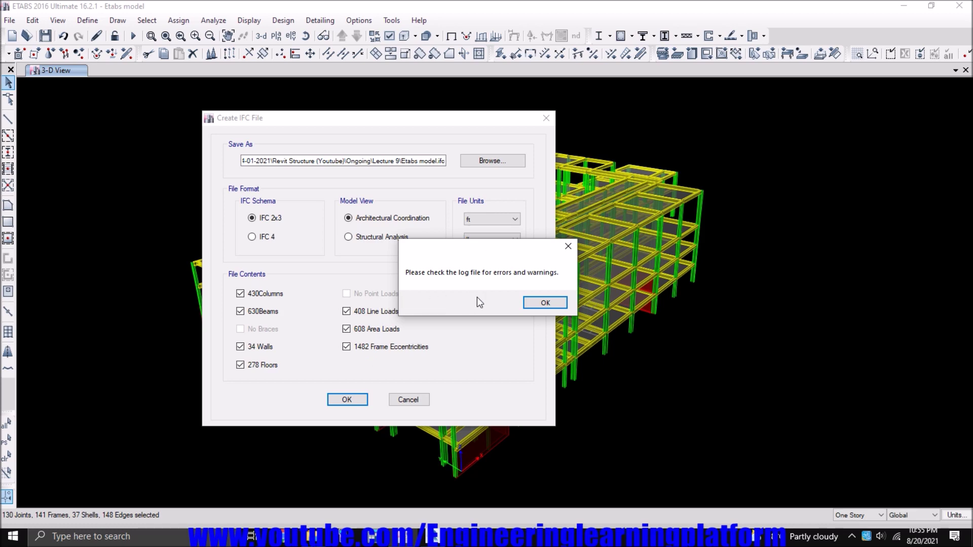
{"action": "left_click", "coordinate": [539, 303]}
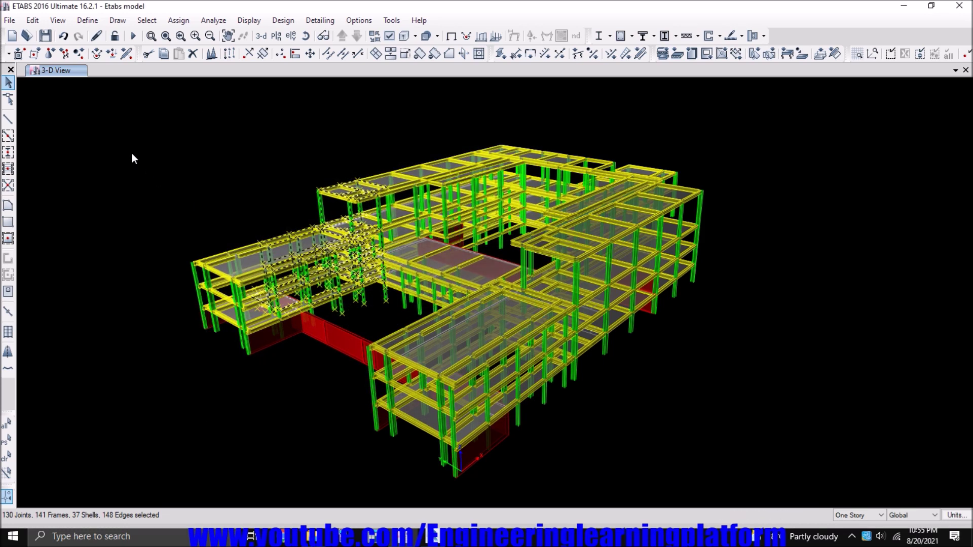
{"action": "left_click", "coordinate": [33, 21]}
{"action": "left_click", "coordinate": [33, 20]}
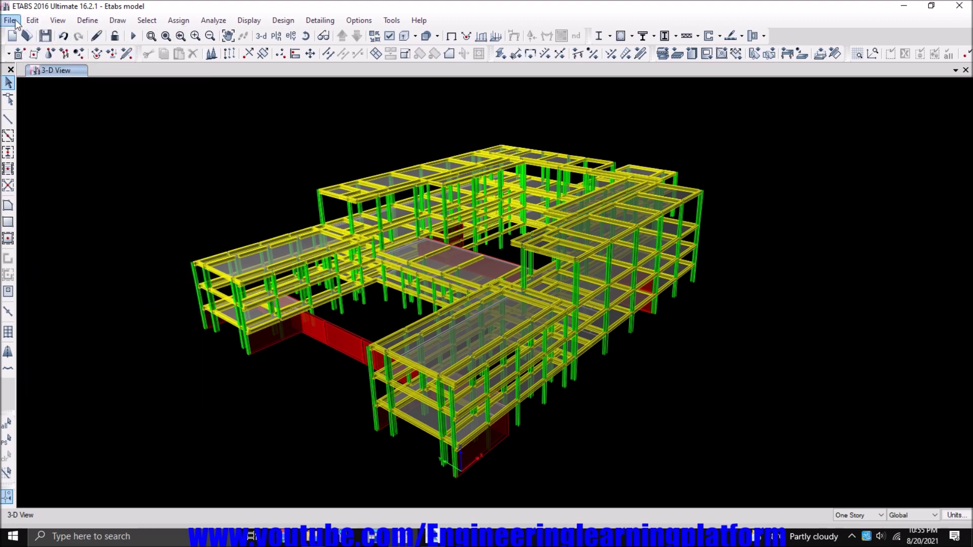
{"action": "left_click", "coordinate": [10, 20]}
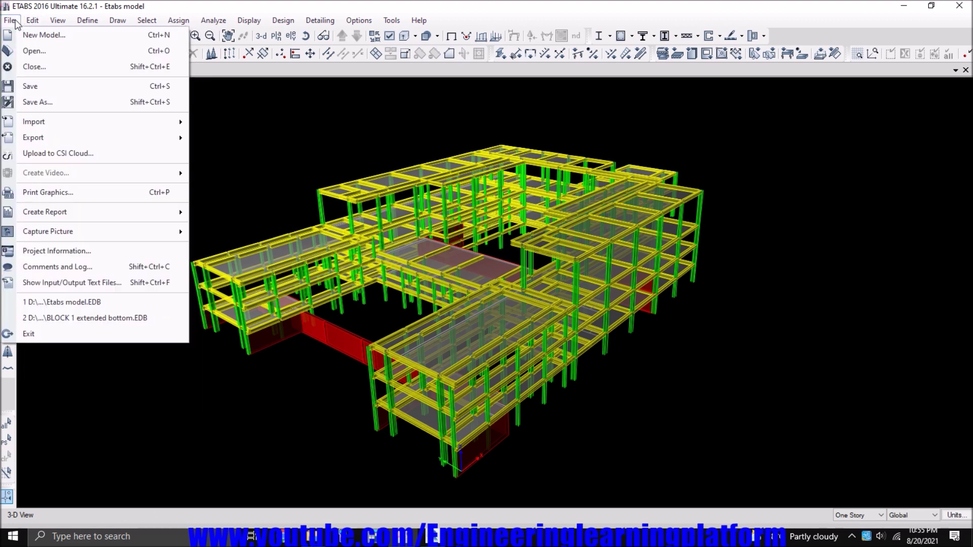
{"action": "left_click", "coordinate": [82, 267]}
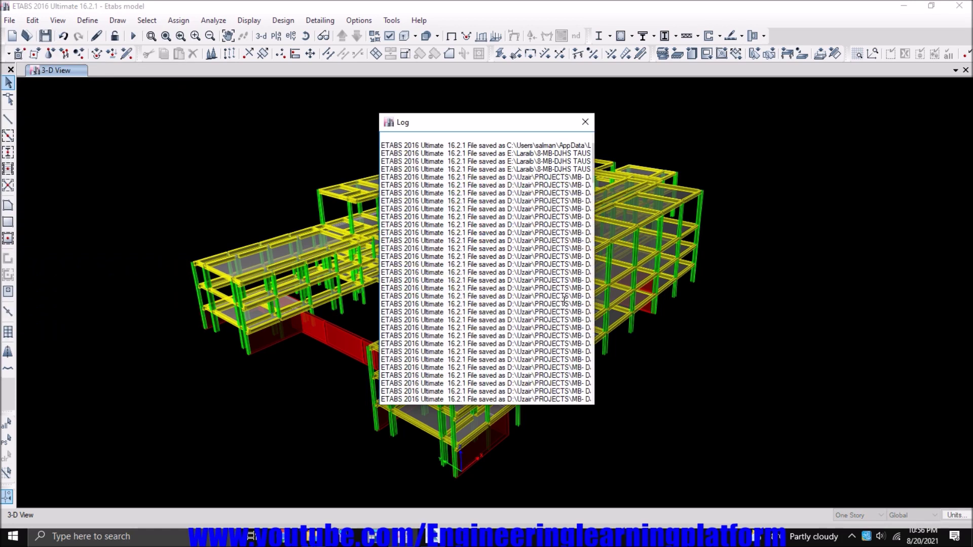
{"action": "left_click_drag", "start_coordinate": [594, 404], "coordinate": [879, 451]}
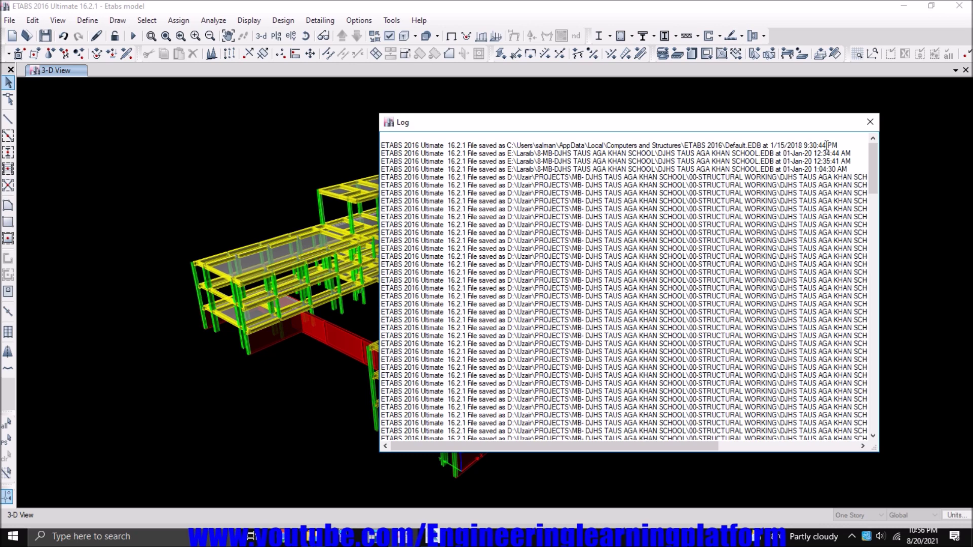
{"action": "left_click", "coordinate": [876, 120]}
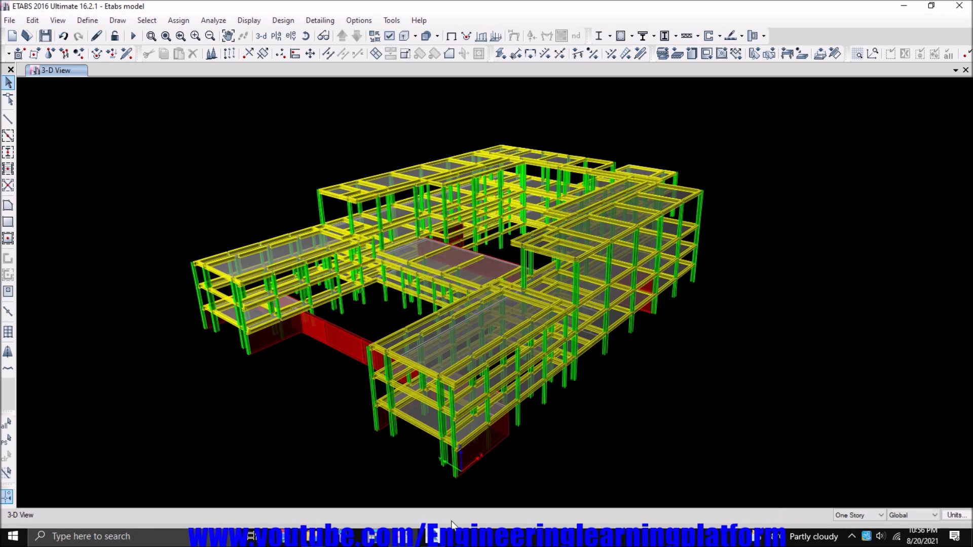
- Open Revit's Open IFC File dialog, then select Etabs model.ifc in File Explorer's Lecture 9 folder
{"action": "left_click", "coordinate": [422, 537]}
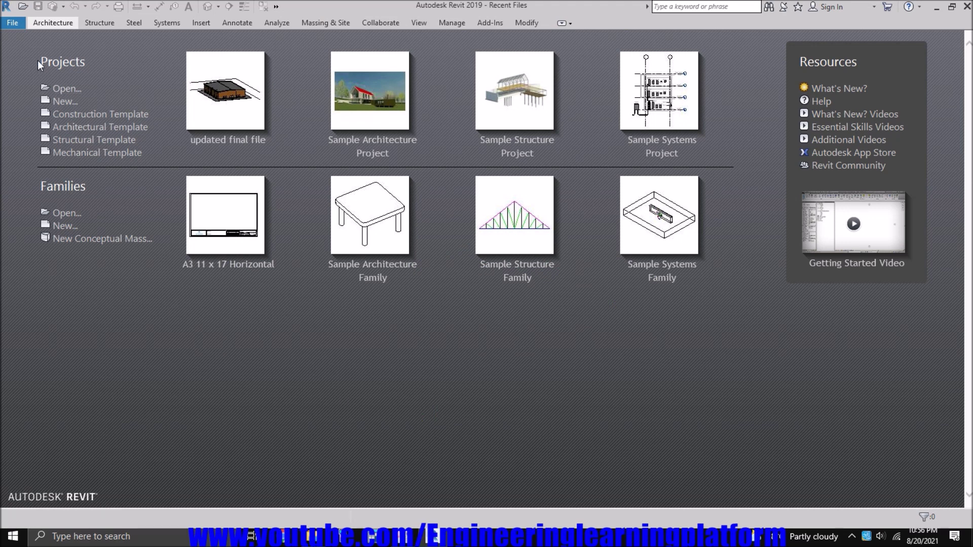
{"action": "left_click", "coordinate": [17, 23]}
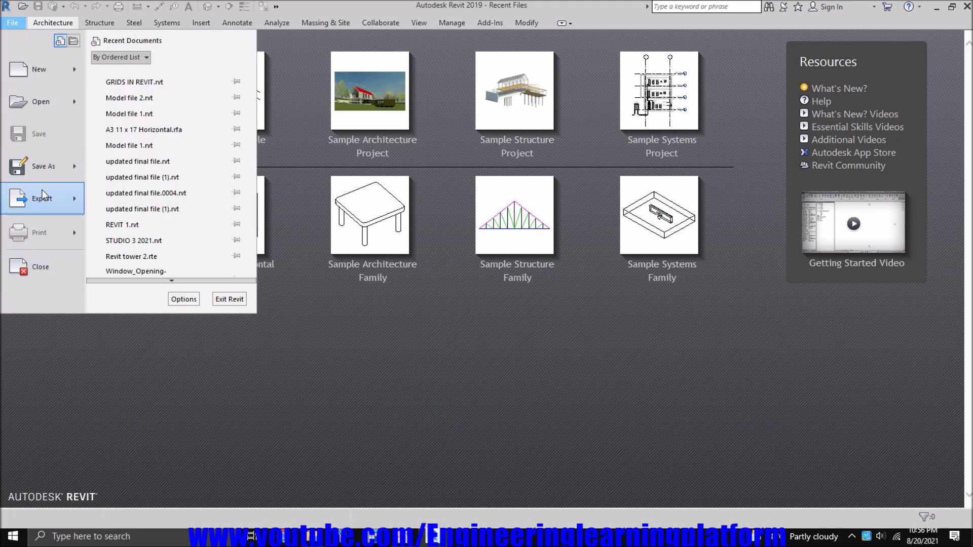
{"action": "mouse_move", "coordinate": [52, 109]}
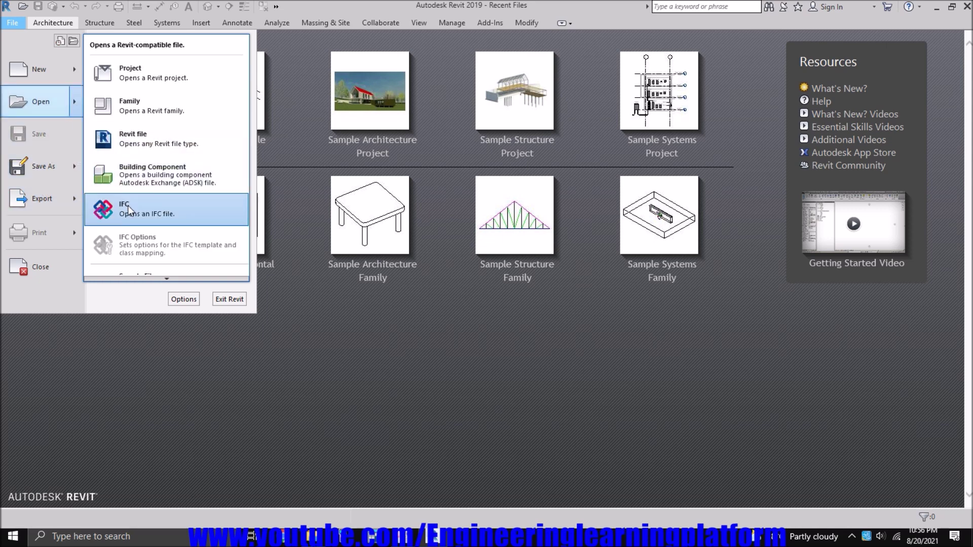
{"action": "left_click", "coordinate": [165, 217]}
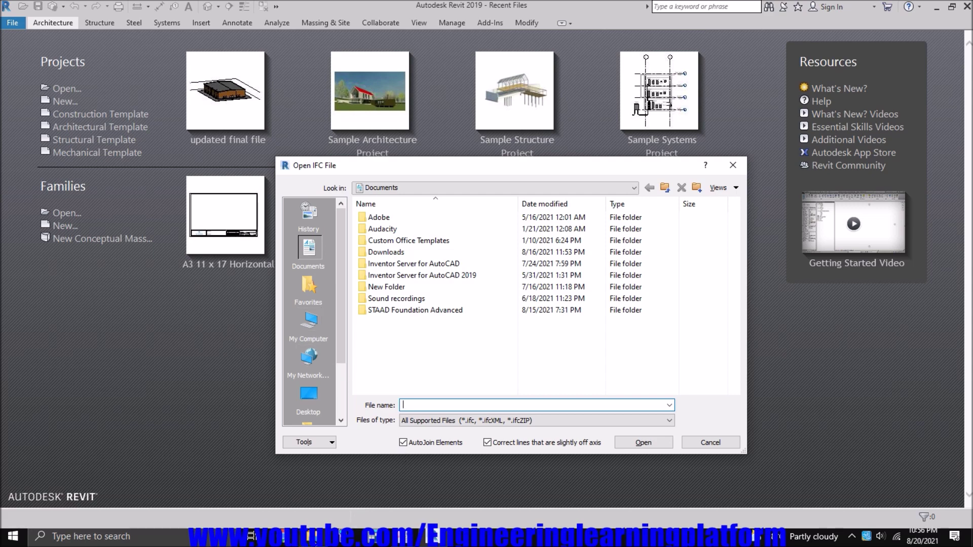
{"action": "key", "text": "alt+Tab"}
{"action": "left_click", "coordinate": [214, 173]}
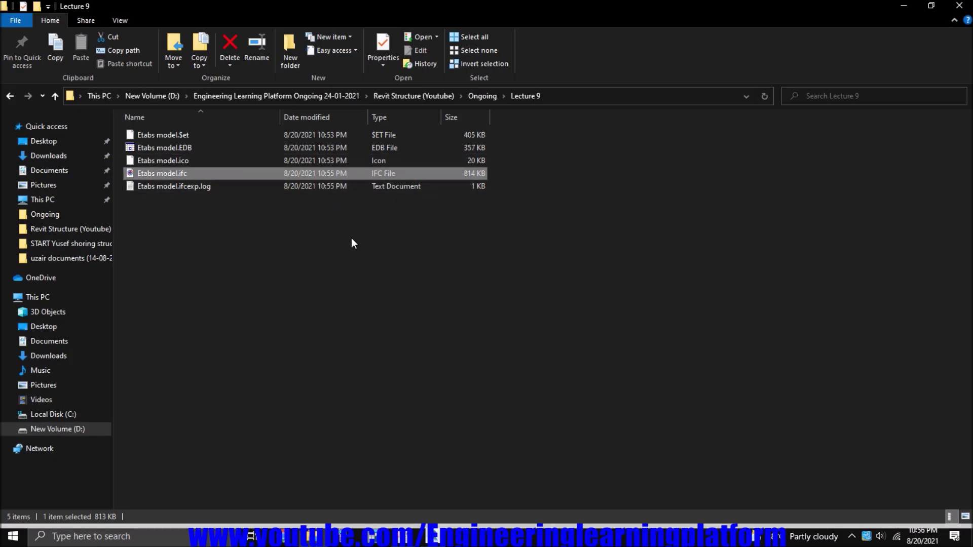
- Copy the Lecture 9 folder path from File Explorer's address bar
{"action": "key", "text": "Return"}
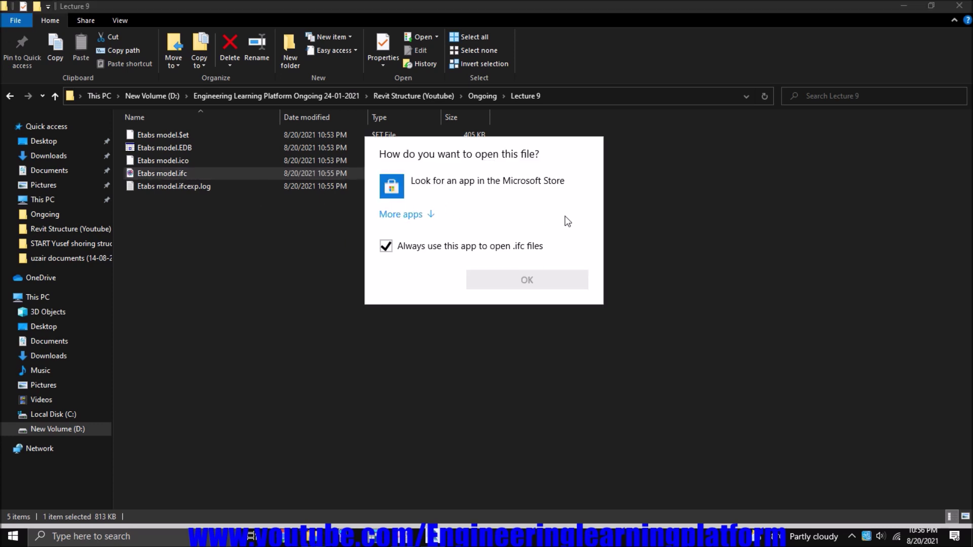
{"action": "key", "text": "Escape"}
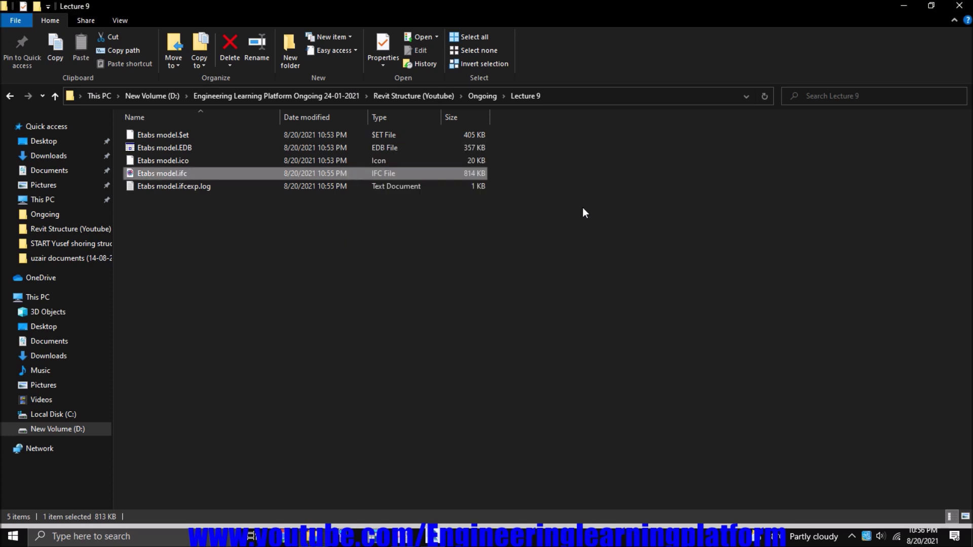
{"action": "left_click", "coordinate": [591, 101]}
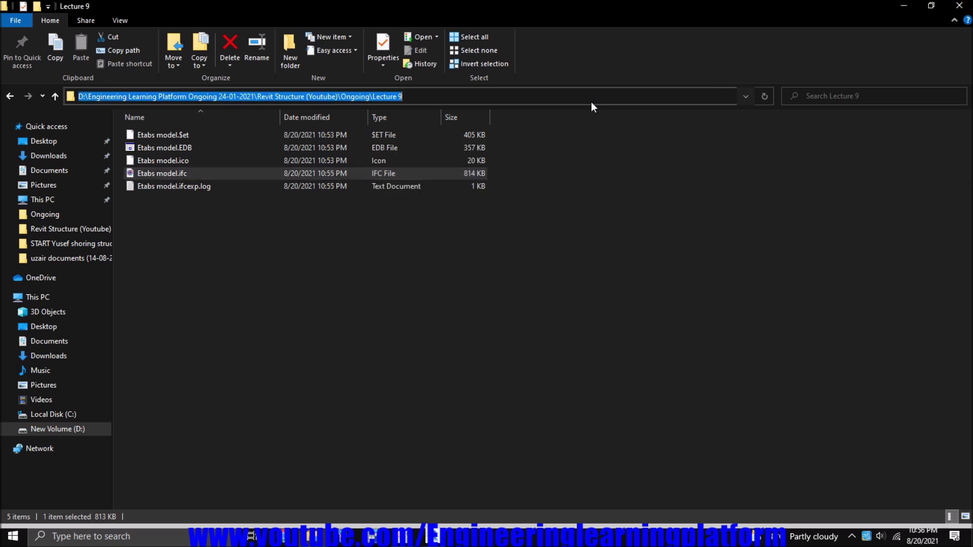
{"action": "right_click", "coordinate": [389, 95]}
{"action": "left_click", "coordinate": [418, 134]}
- Paste the Lecture 9 path into Revit's Open IFC File dialog and open Etabs model.ifc
{"action": "left_click", "coordinate": [424, 536]}
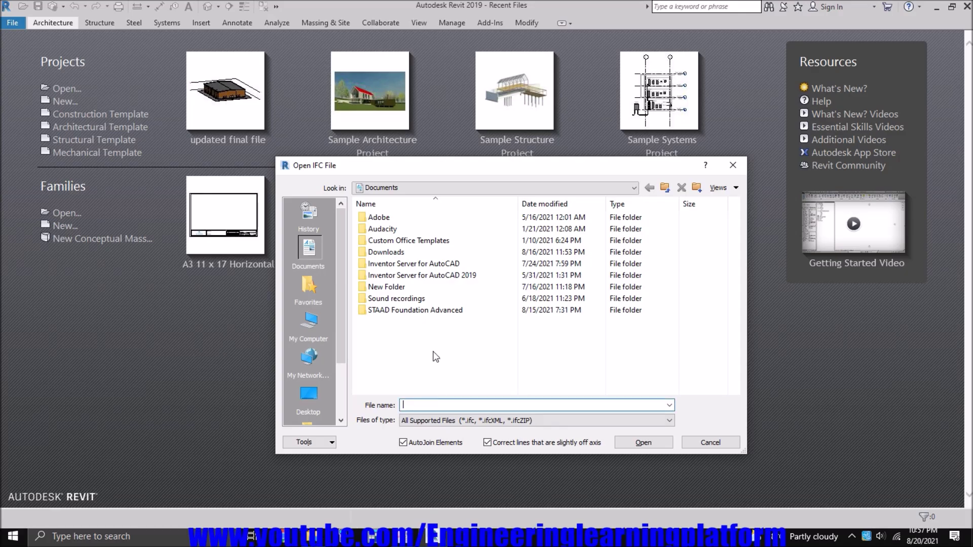
{"action": "right_click", "coordinate": [419, 404]}
{"action": "left_click", "coordinate": [447, 290]}
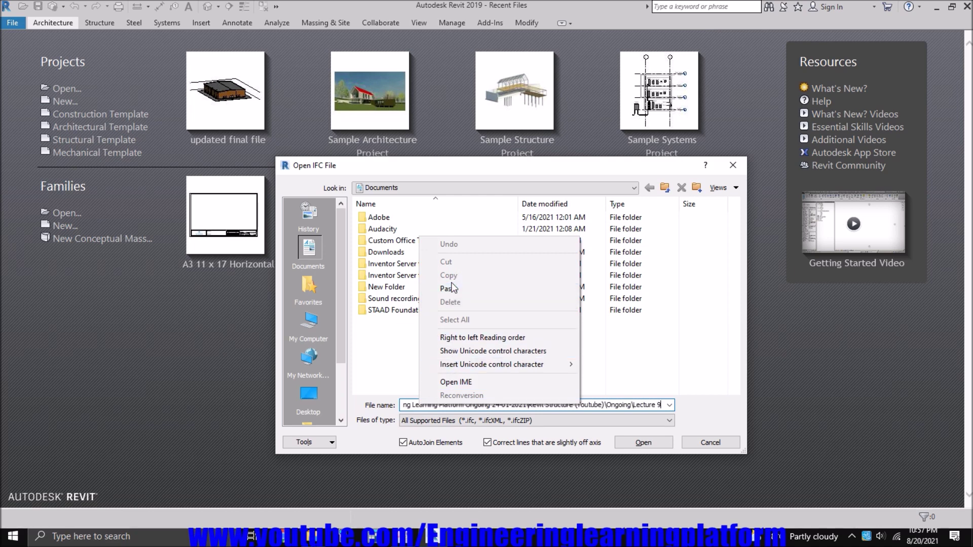
{"action": "left_click", "coordinate": [644, 443]}
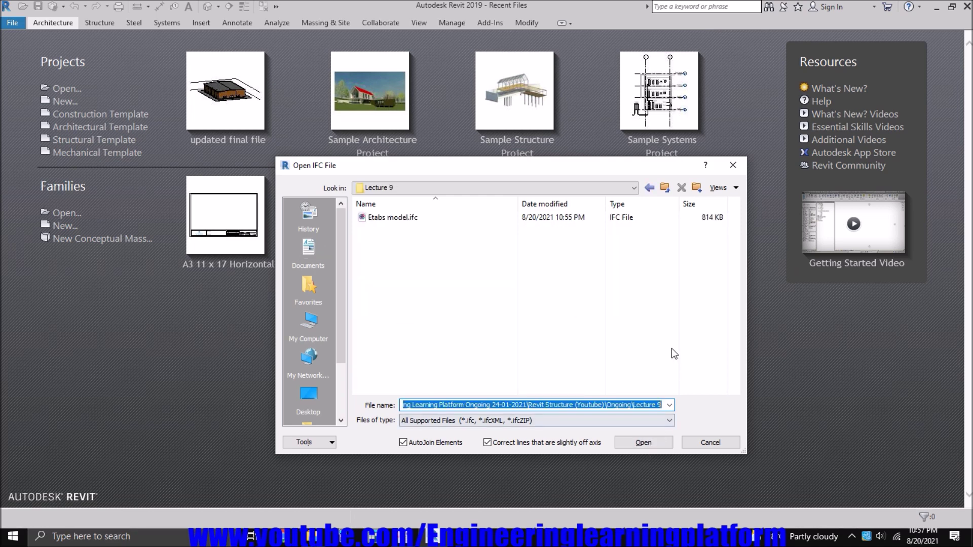
{"action": "left_click", "coordinate": [439, 218]}
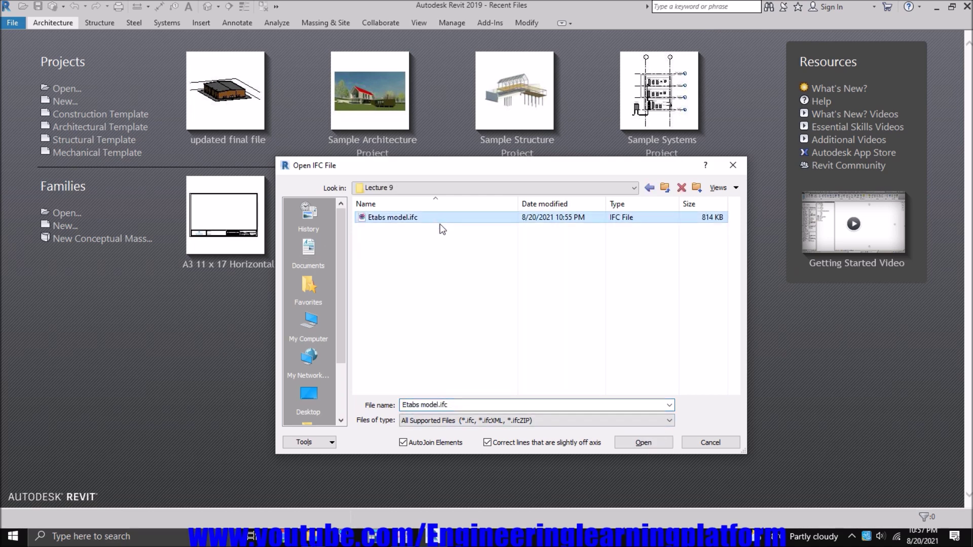
{"action": "left_click", "coordinate": [632, 442]}
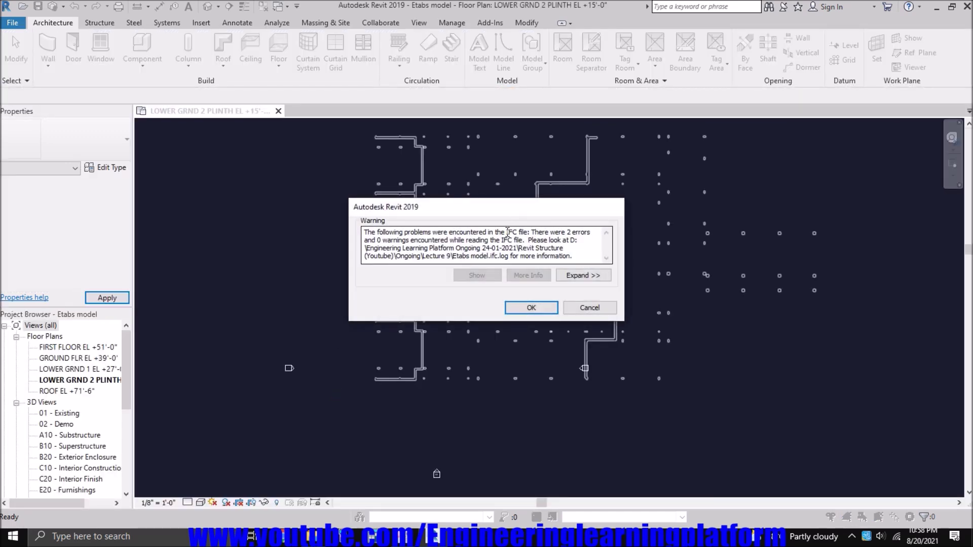
- Expand the import warnings, inspect Warning 1 and the IFC problem entry, then dismiss them
{"action": "left_click", "coordinate": [574, 276]}
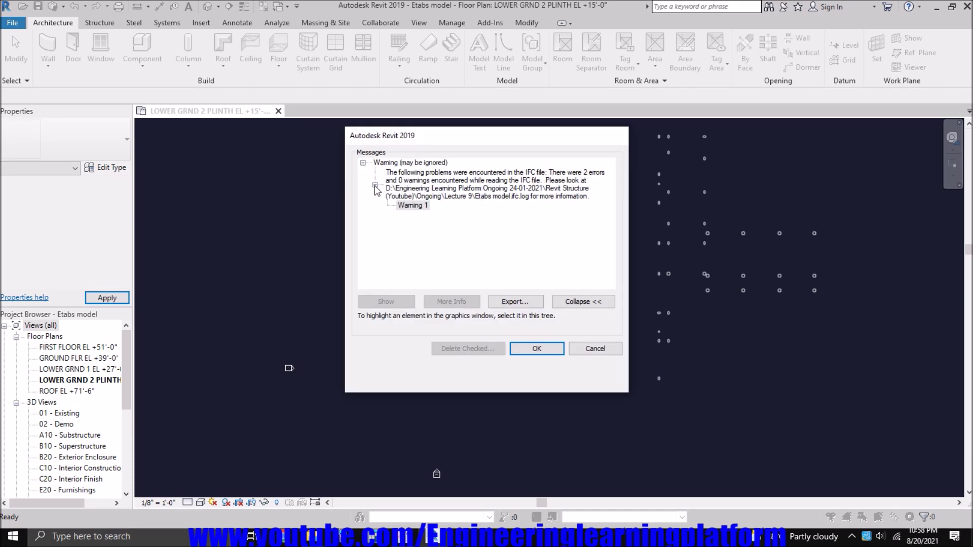
{"action": "left_click", "coordinate": [417, 207]}
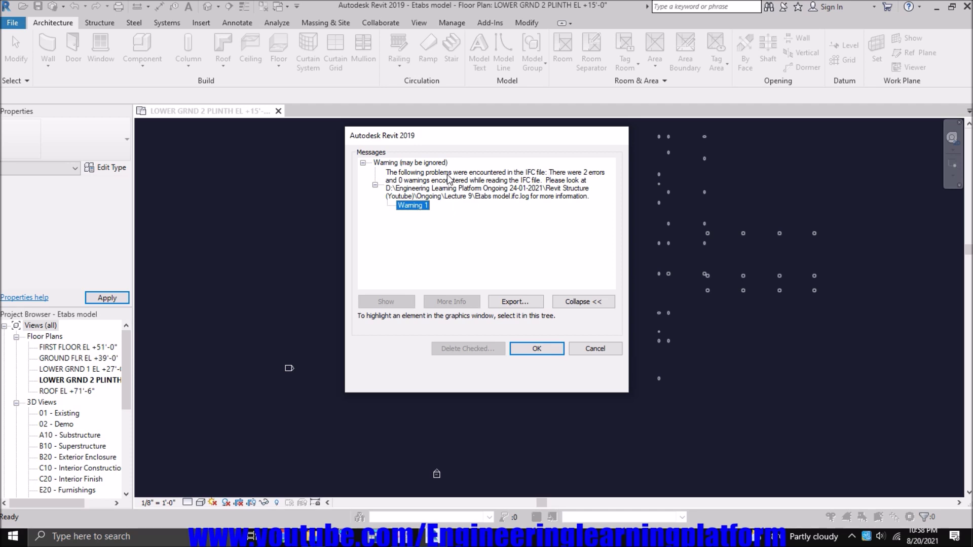
{"action": "left_click", "coordinate": [401, 185]}
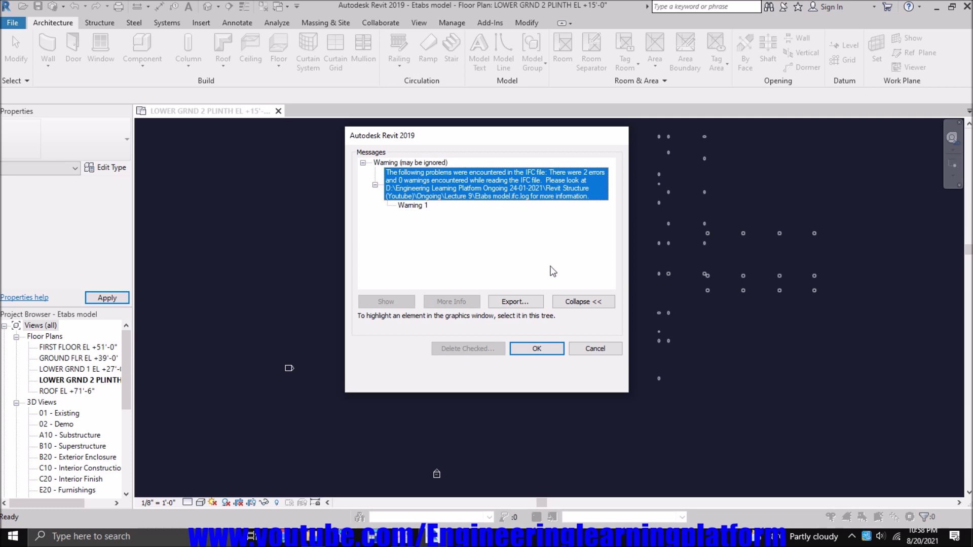
{"action": "left_click", "coordinate": [539, 349]}
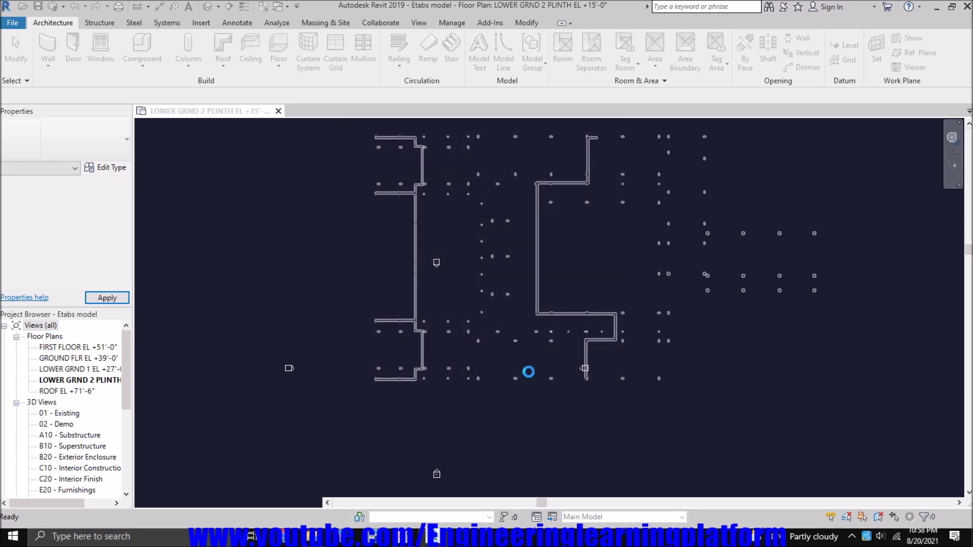
{"action": "left_click", "coordinate": [207, 7]}
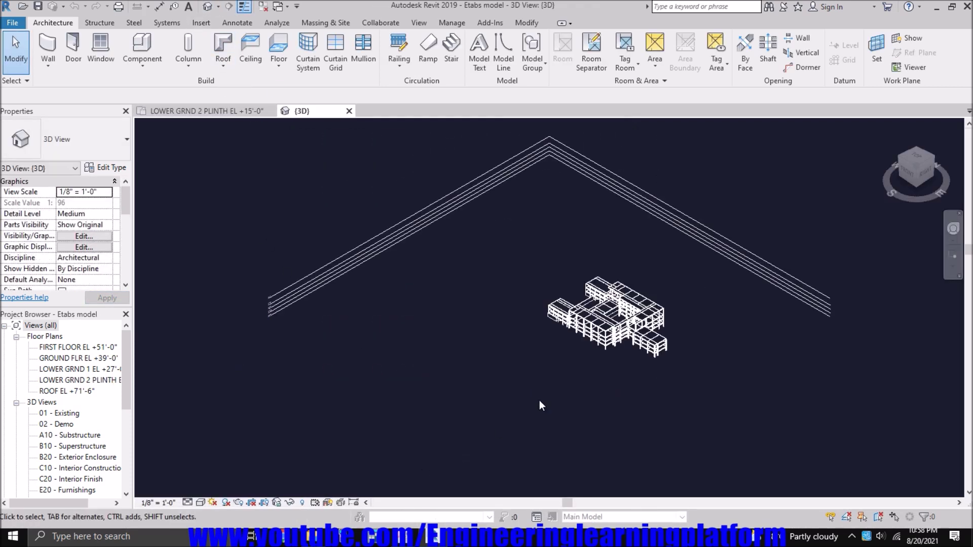
- Orbit the {3D} view to a low front angle and set it to Fine detail, Shaded style
{"action": "scroll", "coordinate": [638, 337], "scroll_direction": "up", "scroll_amount": 5}
{"action": "scroll", "coordinate": [640, 339], "scroll_direction": "up", "scroll_amount": 3}
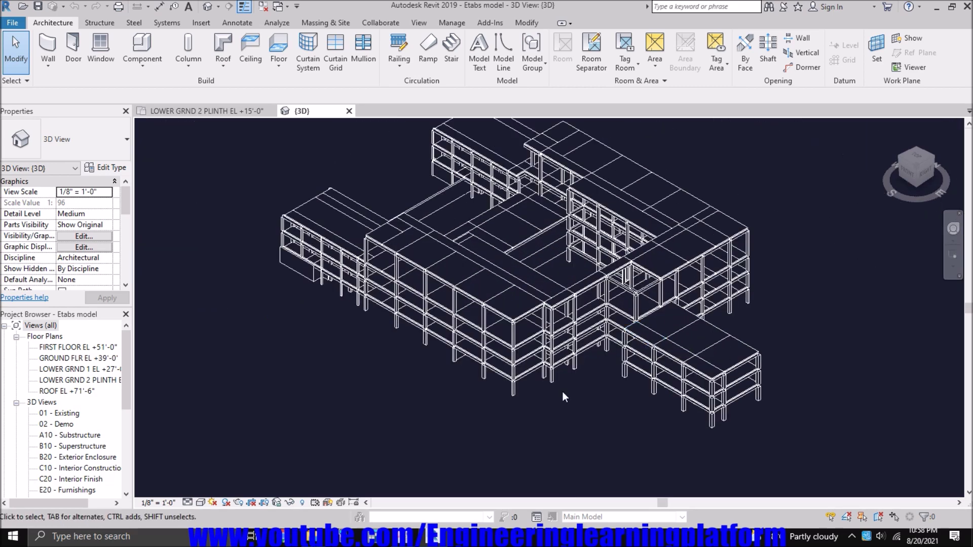
{"action": "middle_click_drag", "start_coordinate": [607, 390], "coordinate": [610, 419]}
{"action": "scroll", "coordinate": [585, 424], "scroll_direction": "down", "scroll_amount": 1}
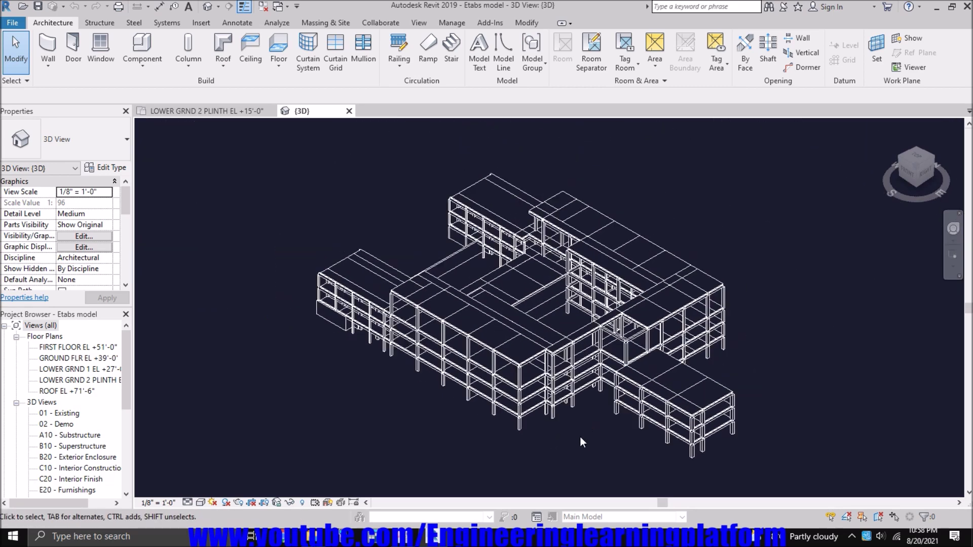
{"action": "middle_click_drag", "start_coordinate": [379, 442], "coordinate": [591, 408], "text": "shift"}
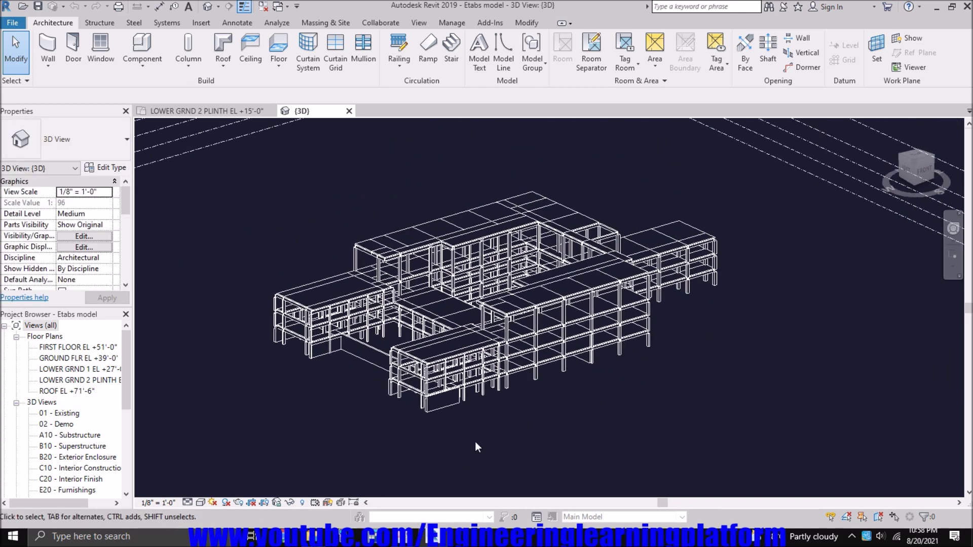
{"action": "left_click", "coordinate": [188, 502]}
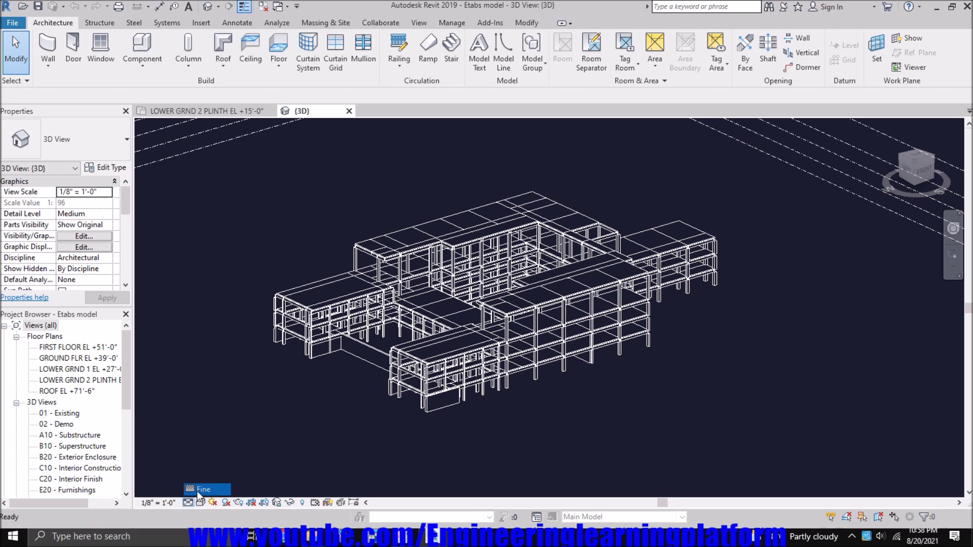
{"action": "left_click", "coordinate": [201, 494]}
{"action": "left_click", "coordinate": [202, 502]}
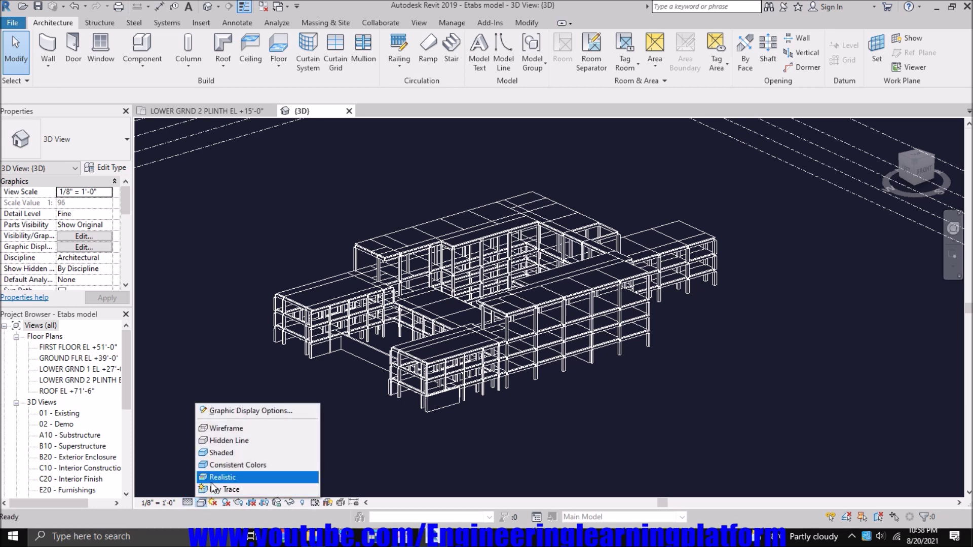
{"action": "left_click", "coordinate": [257, 454]}
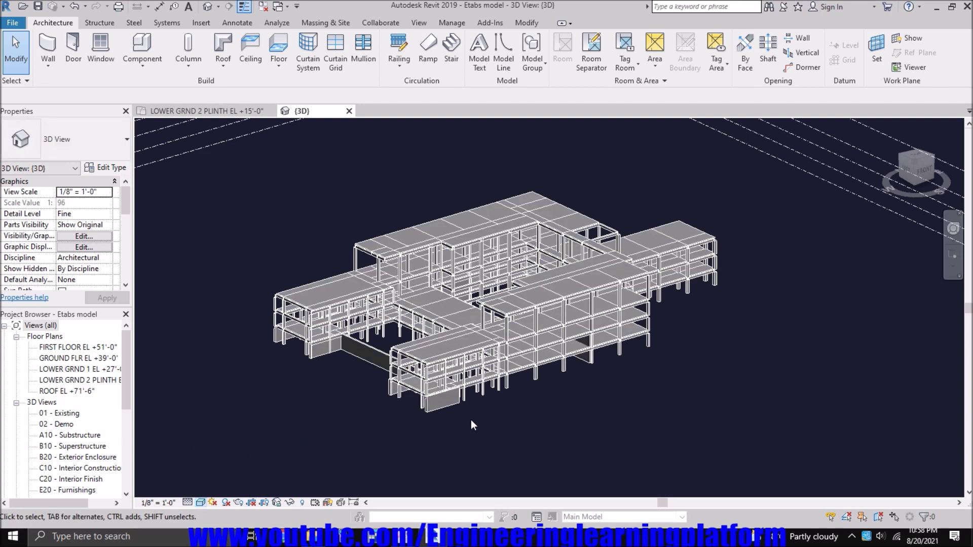
- Select the GROUND FLR EL +39'-0" and LOWER GRND 1 floor plans in the Project Browser
{"action": "middle_click_drag", "start_coordinate": [470, 425], "coordinate": [476, 463], "text": "shift"}
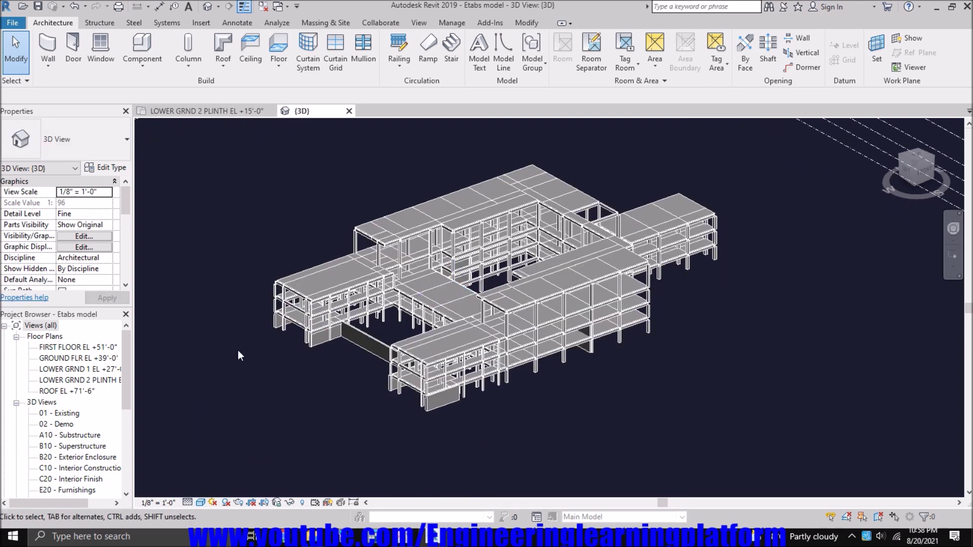
{"action": "left_click", "coordinate": [60, 357]}
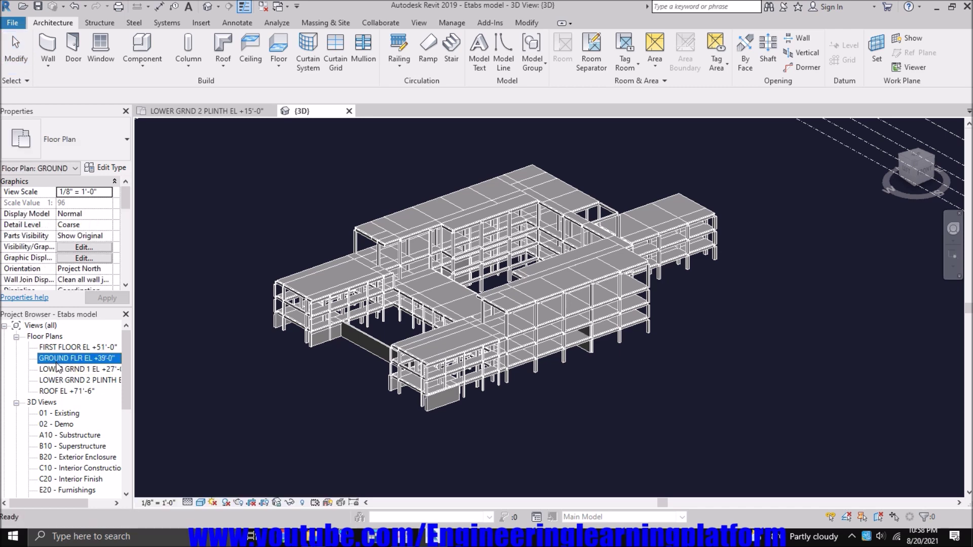
{"action": "left_click", "coordinate": [57, 369]}
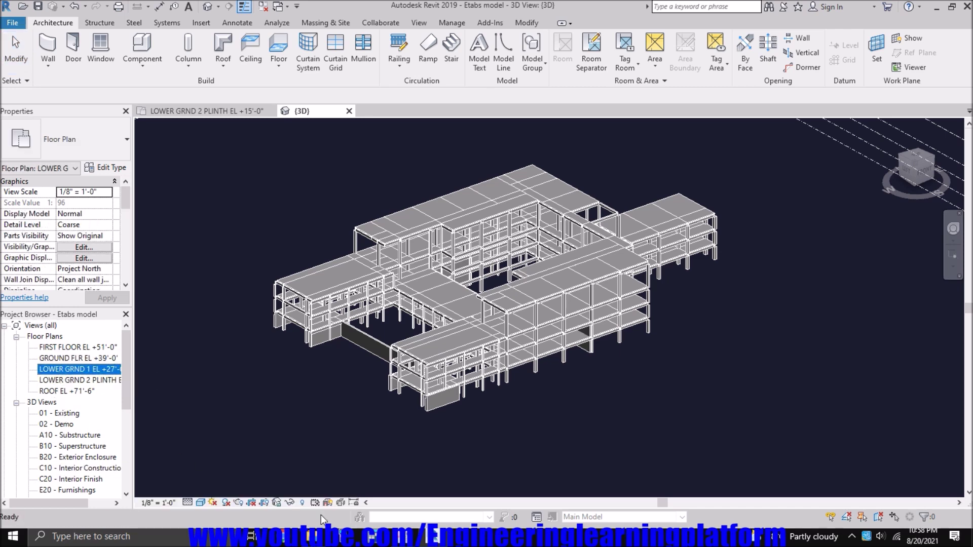
{"action": "left_click", "coordinate": [416, 537]}
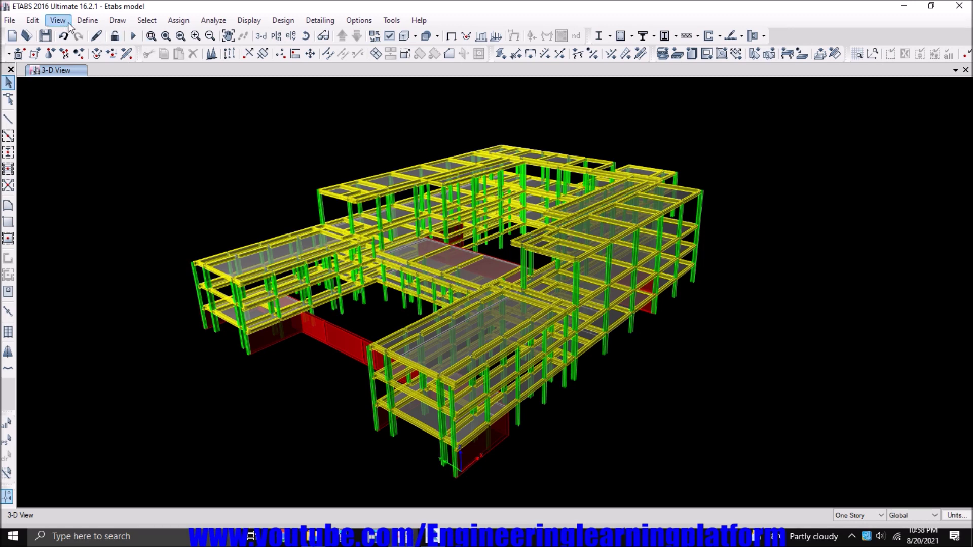
{"action": "left_click", "coordinate": [33, 21]}
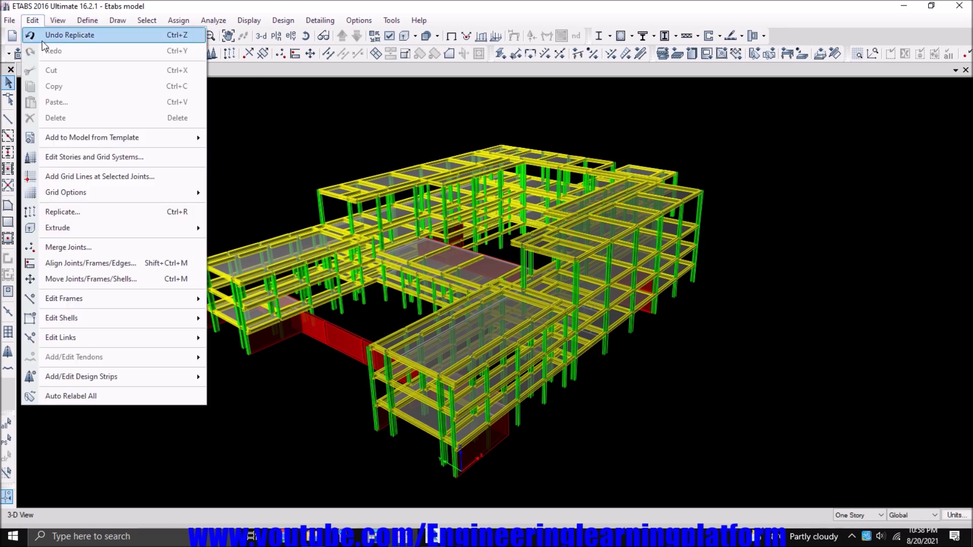
{"action": "left_click", "coordinate": [63, 158]}
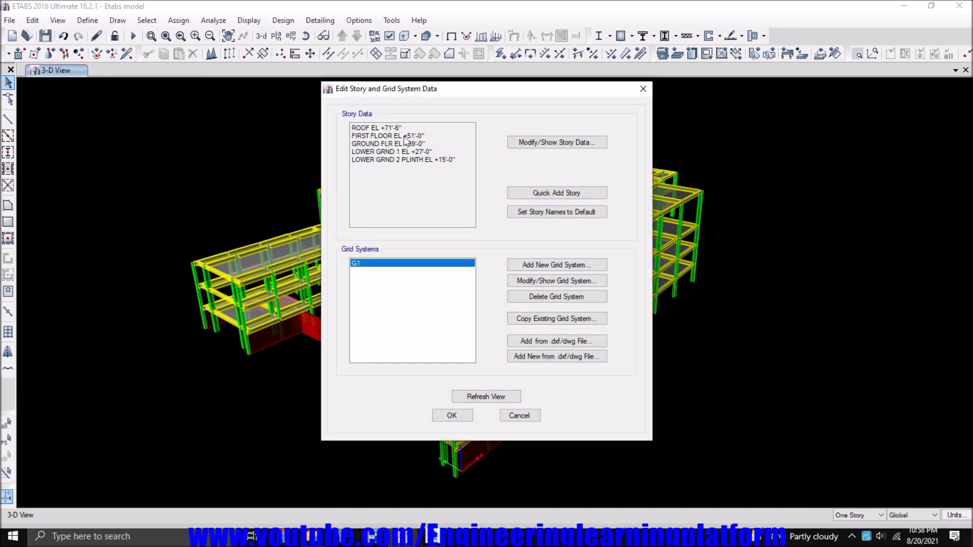
{"action": "left_click", "coordinate": [461, 419]}
{"action": "left_click", "coordinate": [452, 536]}
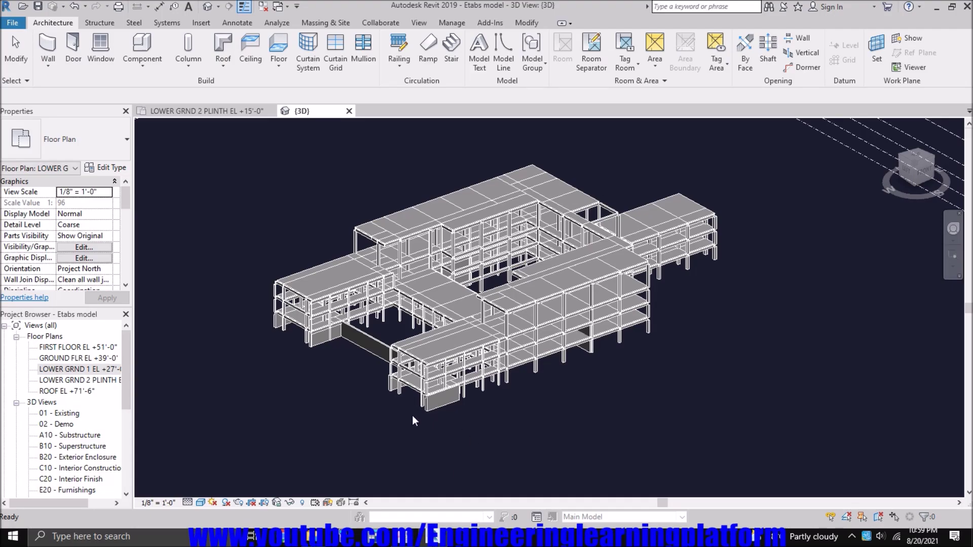
- Open the North elevation view from the Project Browser
{"action": "left_click_drag", "start_coordinate": [126, 347], "coordinate": [124, 396]}
{"action": "scroll", "coordinate": [124, 397], "scroll_direction": "up", "scroll_amount": 4}
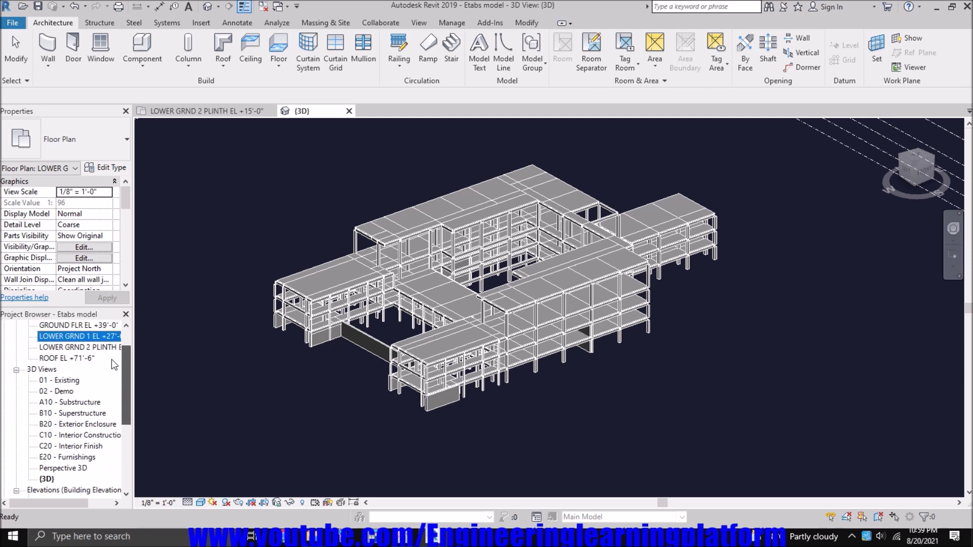
{"action": "left_click_drag", "start_coordinate": [125, 378], "coordinate": [125, 442]}
{"action": "double_click", "coordinate": [50, 402]}
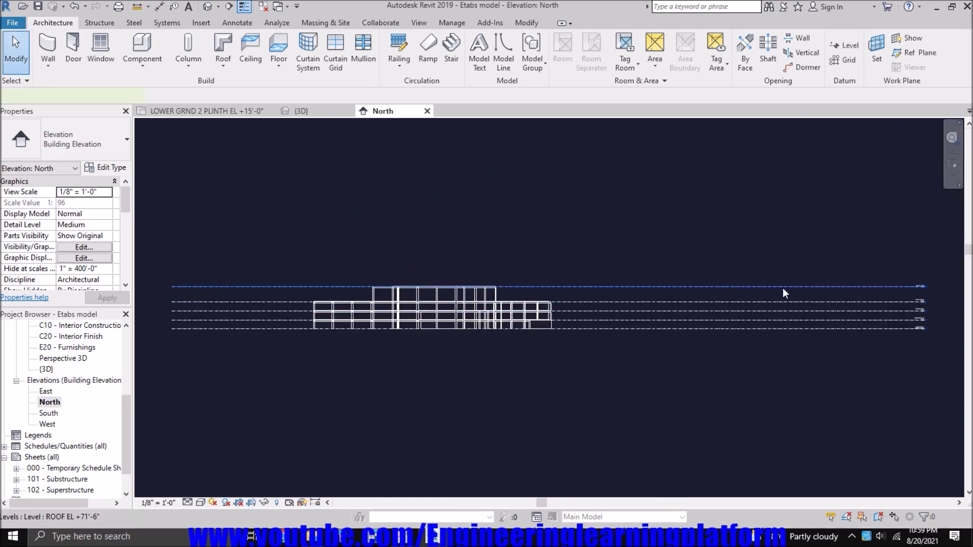
- Select the ROOF EL level and switch its extent from 3D to 2D
{"action": "left_click", "coordinate": [892, 287]}
{"action": "left_click", "coordinate": [922, 287]}
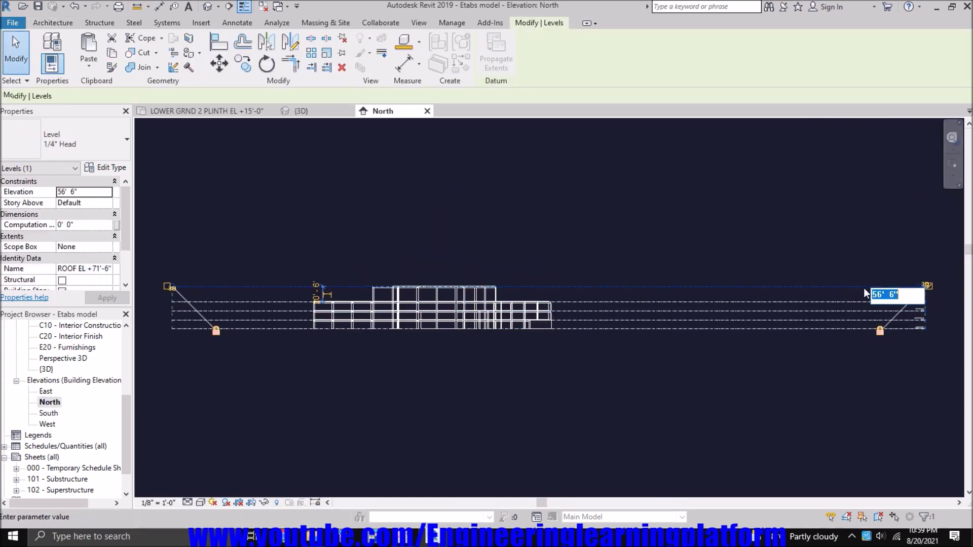
{"action": "key", "text": "Escape"}
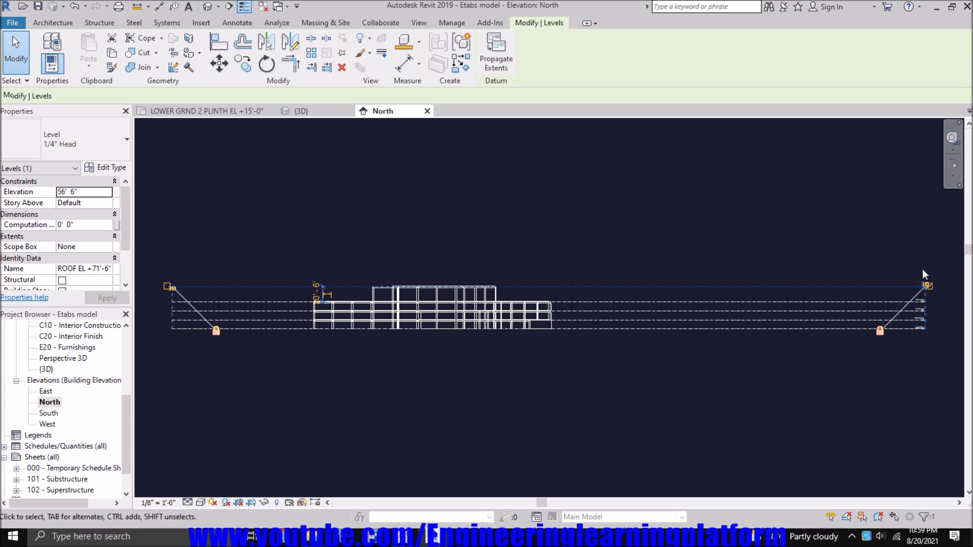
{"action": "scroll", "coordinate": [923, 294], "scroll_direction": "up", "scroll_amount": 3}
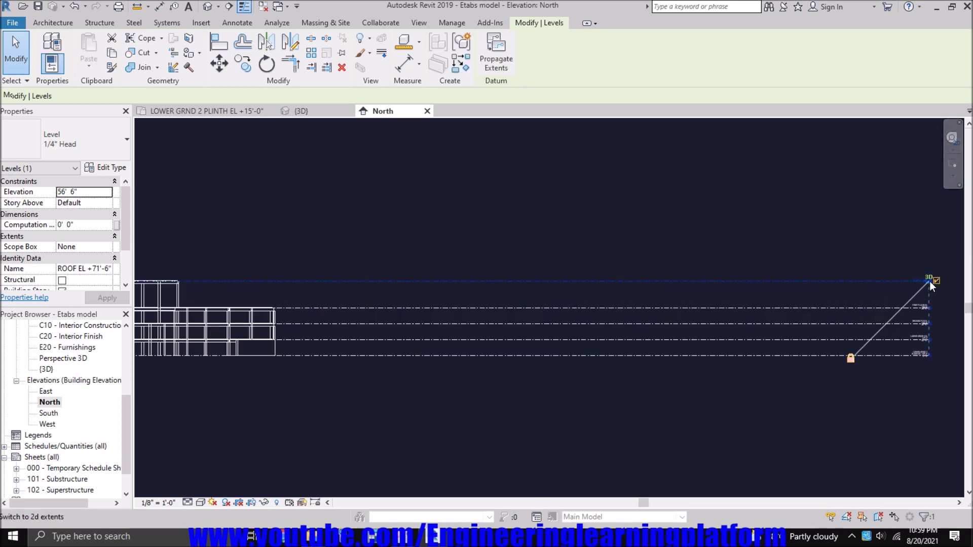
{"action": "left_click", "coordinate": [929, 280]}
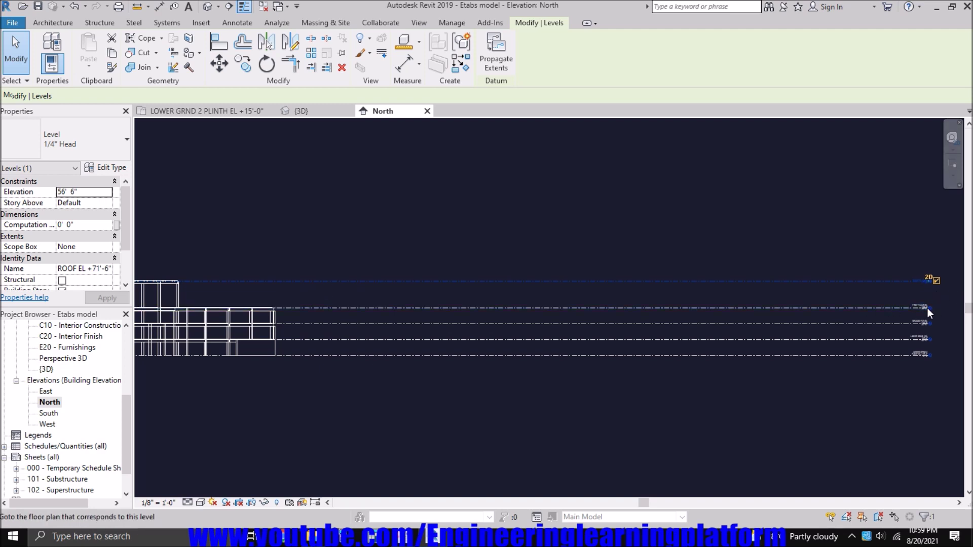
- Pull the FIRST FLOOR level line's end leftward
{"action": "left_click", "coordinate": [892, 308]}
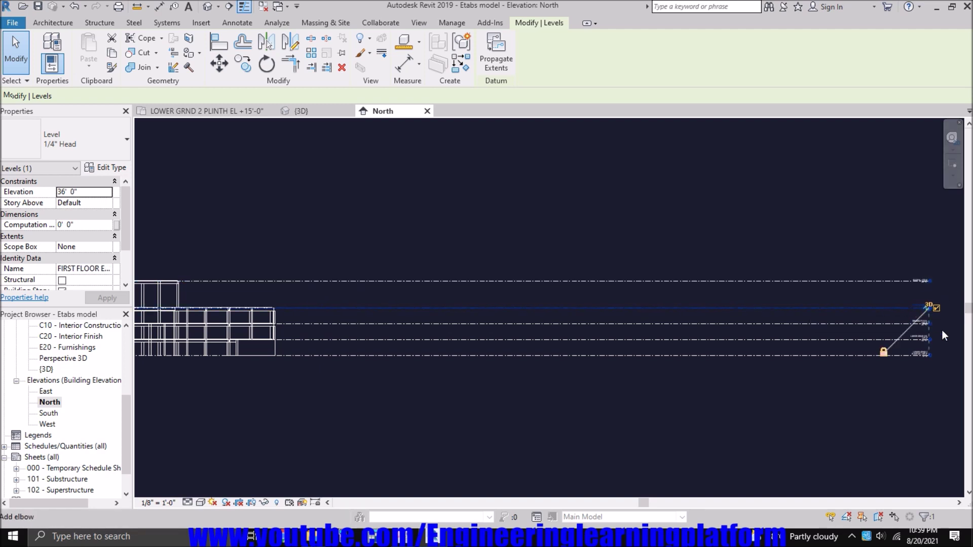
{"action": "scroll", "coordinate": [942, 330], "scroll_direction": "up", "scroll_amount": 4}
{"action": "scroll", "coordinate": [919, 293], "scroll_direction": "up", "scroll_amount": 2}
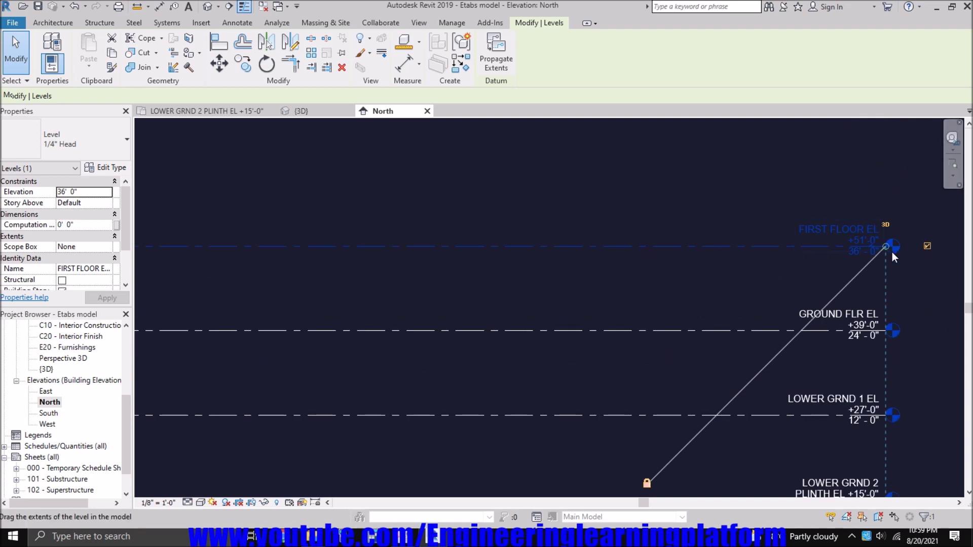
{"action": "left_click_drag", "start_coordinate": [887, 248], "coordinate": [208, 258]}
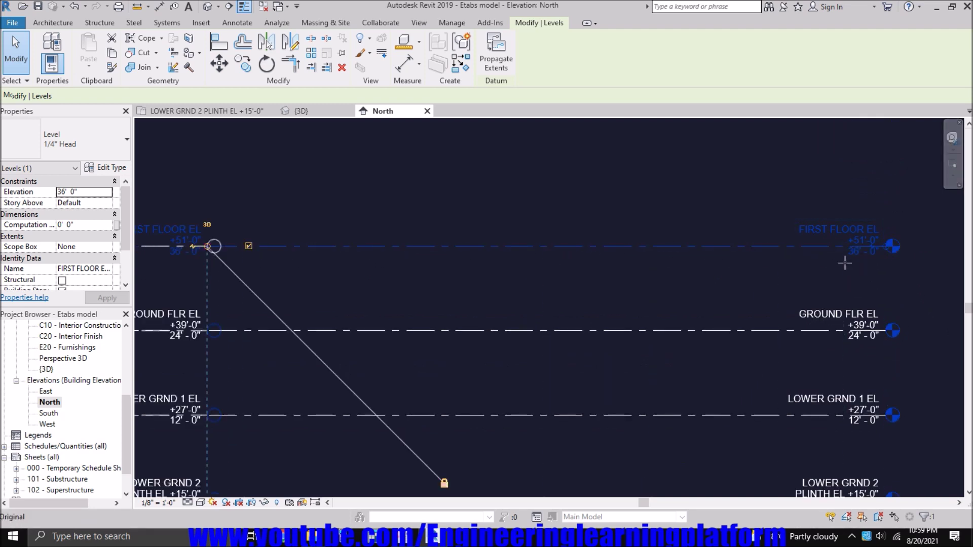
{"action": "scroll", "coordinate": [911, 279], "scroll_direction": "down", "scroll_amount": 5}
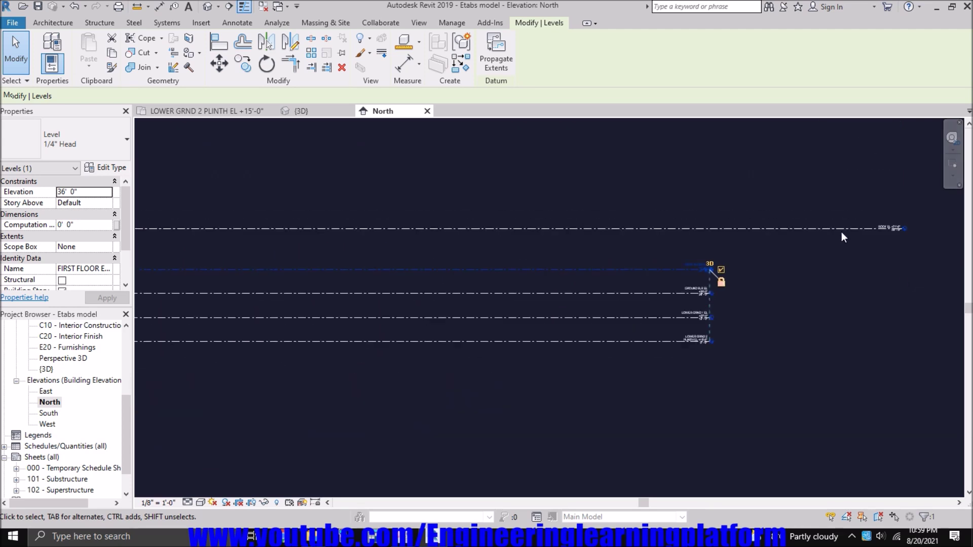
- Drag the roof level line's end to a new position further left
{"action": "left_click", "coordinate": [860, 229]}
{"action": "left_click_drag", "start_coordinate": [902, 229], "coordinate": [720, 229]}
{"action": "scroll", "coordinate": [779, 262], "scroll_direction": "down", "scroll_amount": 2}
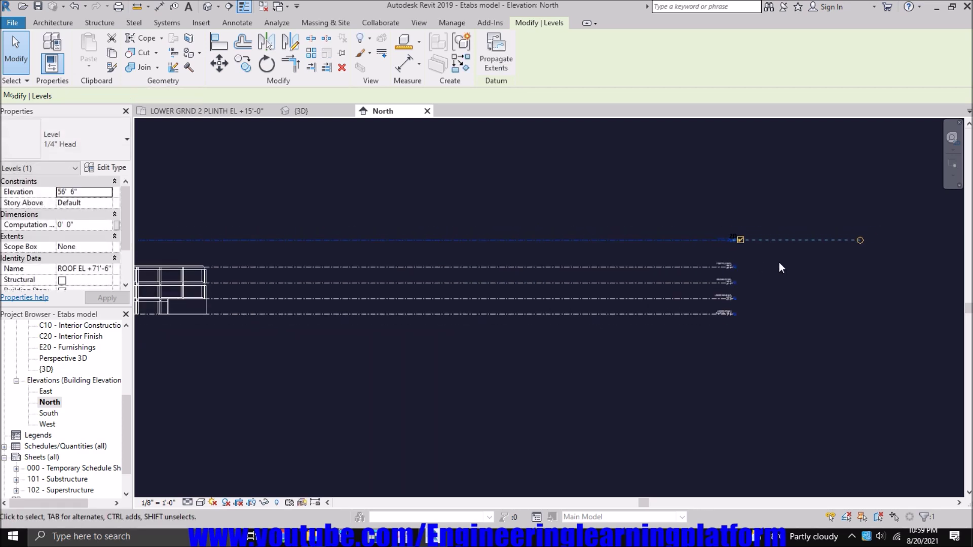
{"action": "left_click", "coordinate": [845, 275]}
{"action": "left_click", "coordinate": [723, 241]}
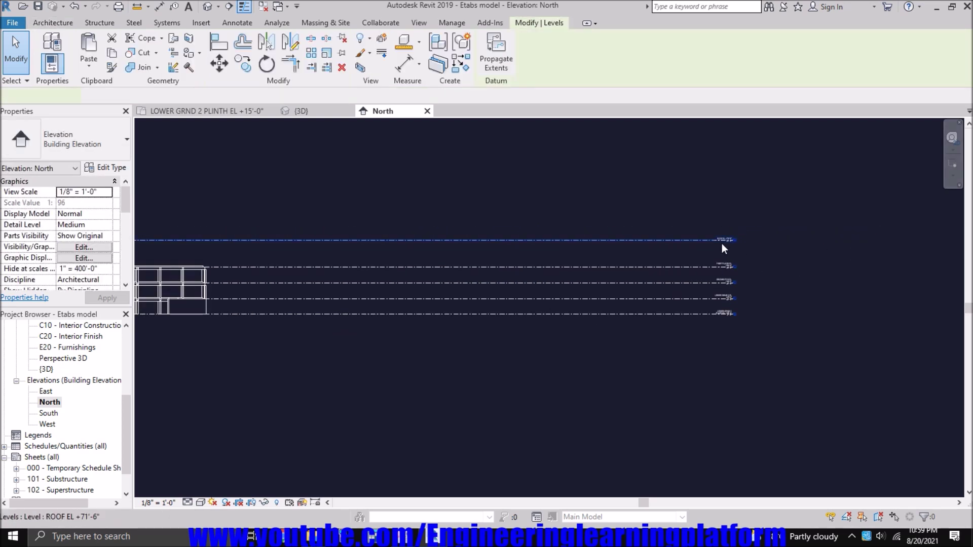
{"action": "scroll", "coordinate": [840, 276], "scroll_direction": "down", "scroll_amount": 2}
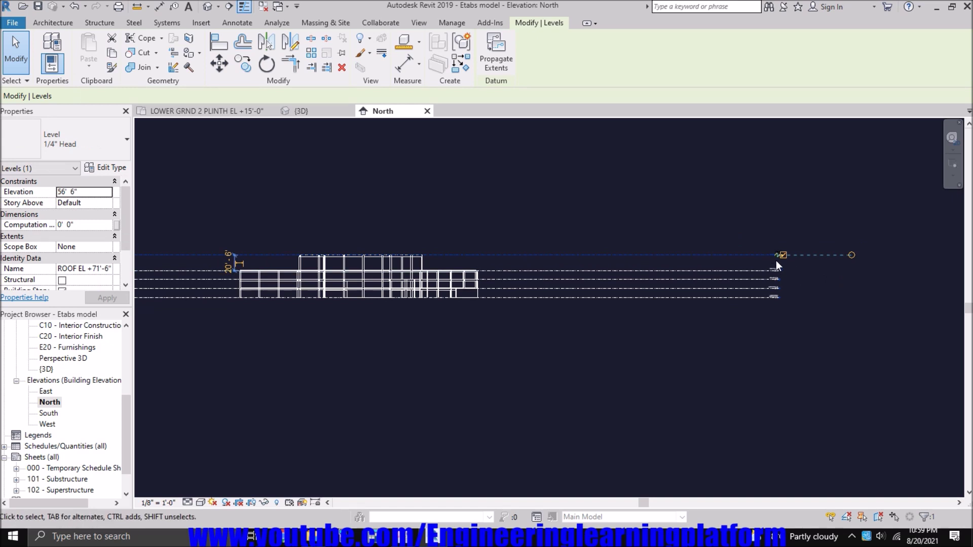
{"action": "left_click", "coordinate": [810, 287]}
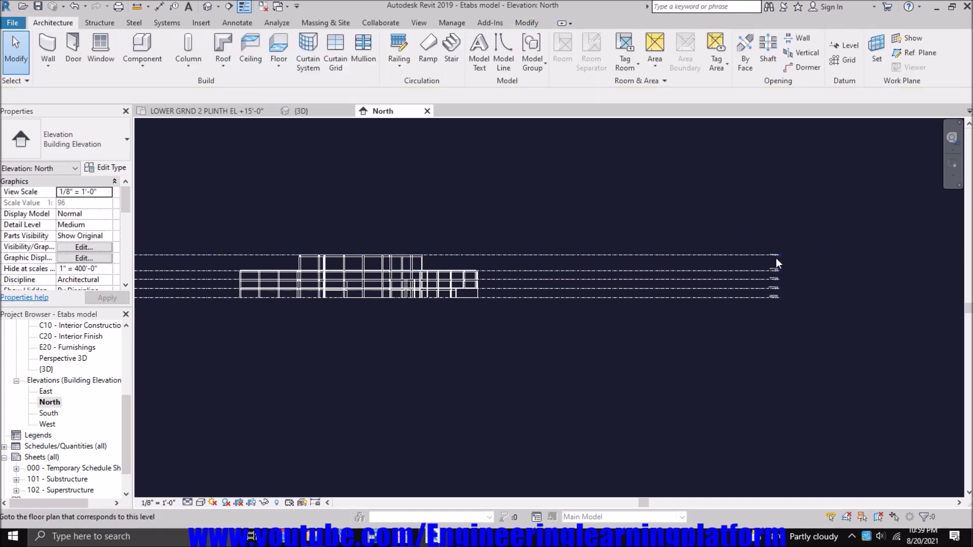
- Place a level line endpoint toward the left with the Level tool (L)
{"action": "left_click", "coordinate": [755, 255]}
{"action": "scroll", "coordinate": [786, 259], "scroll_direction": "up", "scroll_amount": 3}
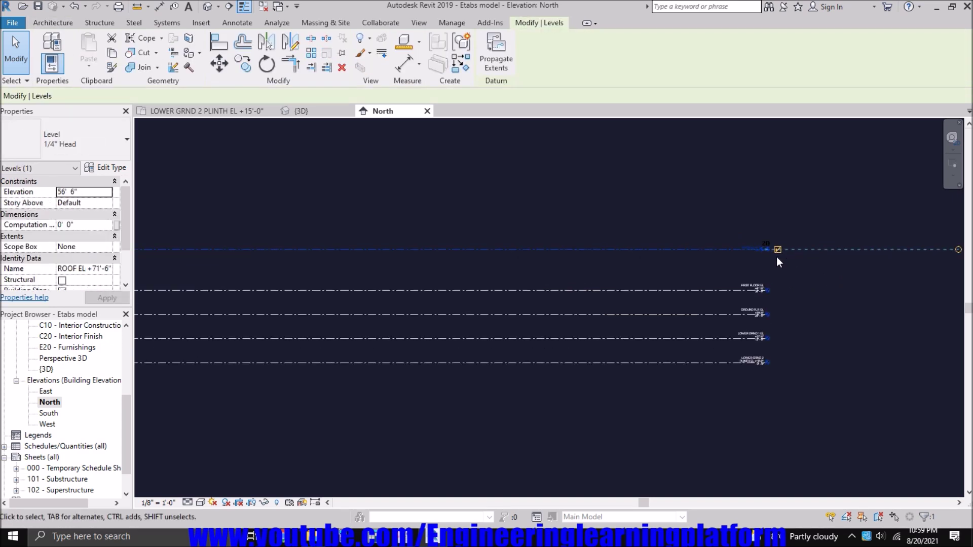
{"action": "key", "text": "l"}
{"action": "key", "text": "l"}
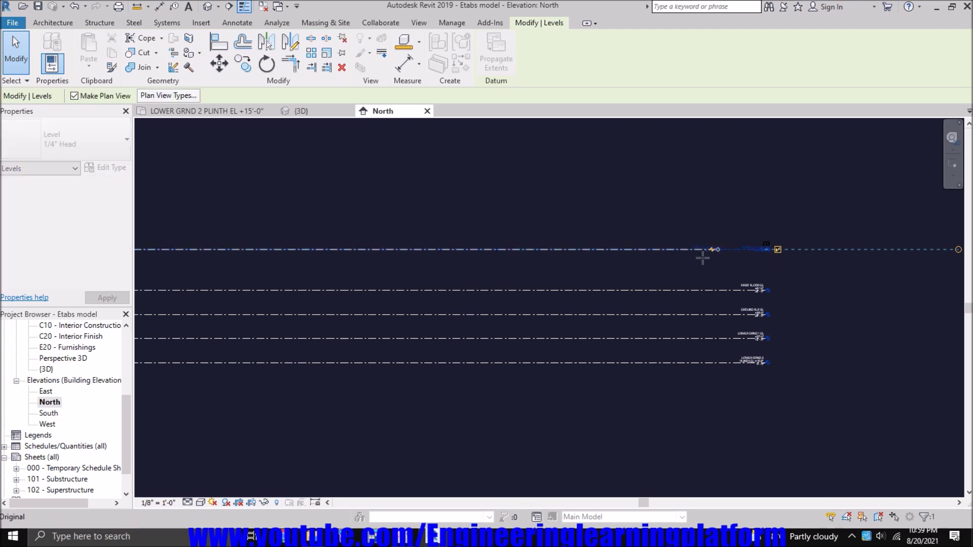
{"action": "left_click", "coordinate": [141, 257]}
{"action": "key", "text": "Escape"}
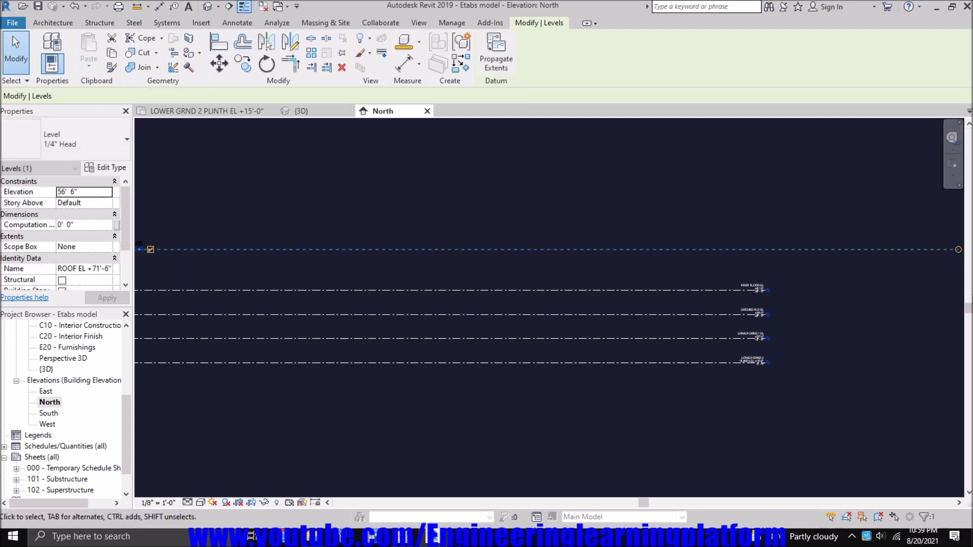
{"action": "left_click", "coordinate": [738, 273]}
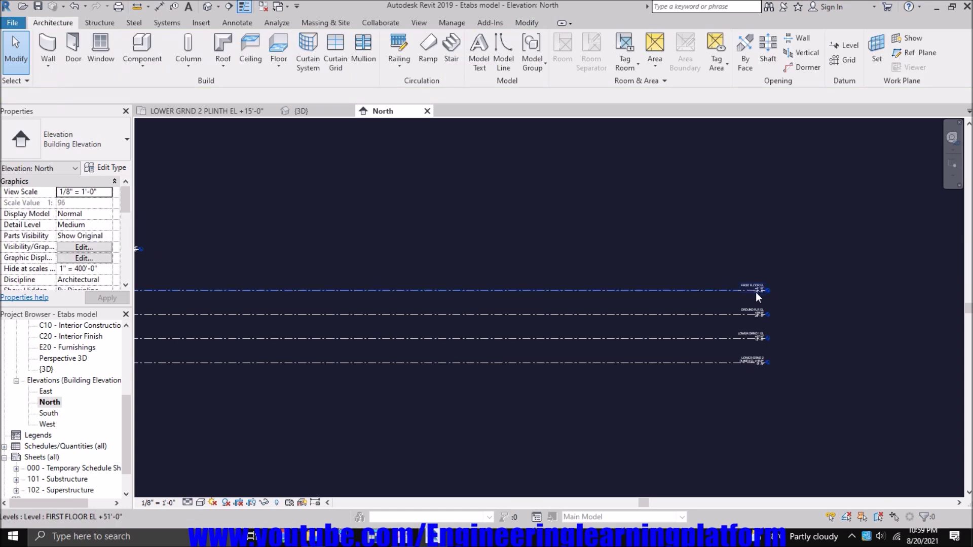
- Extend the FIRST FLOOR level line leftward and recentre the building in the elevation
{"action": "left_click", "coordinate": [756, 292]}
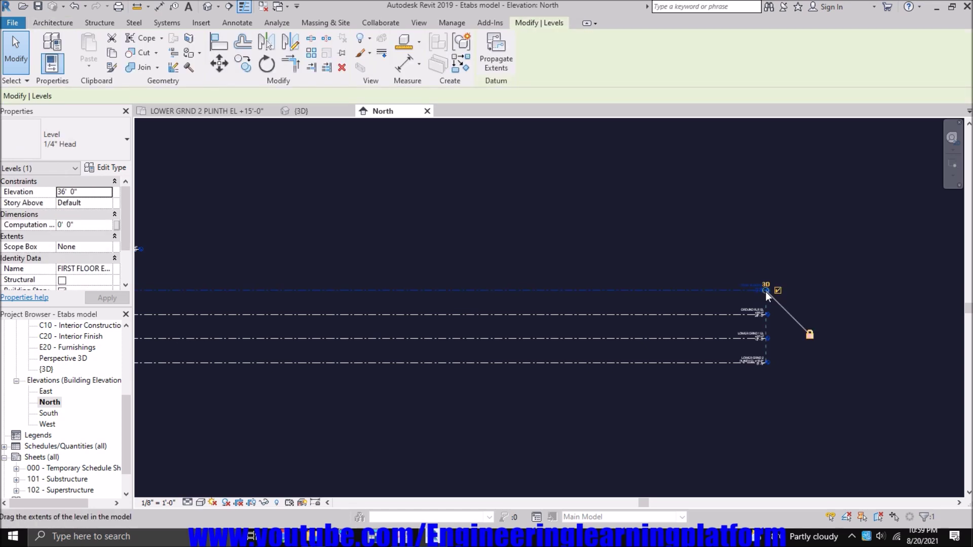
{"action": "left_click_drag", "start_coordinate": [753, 291], "coordinate": [135, 289]}
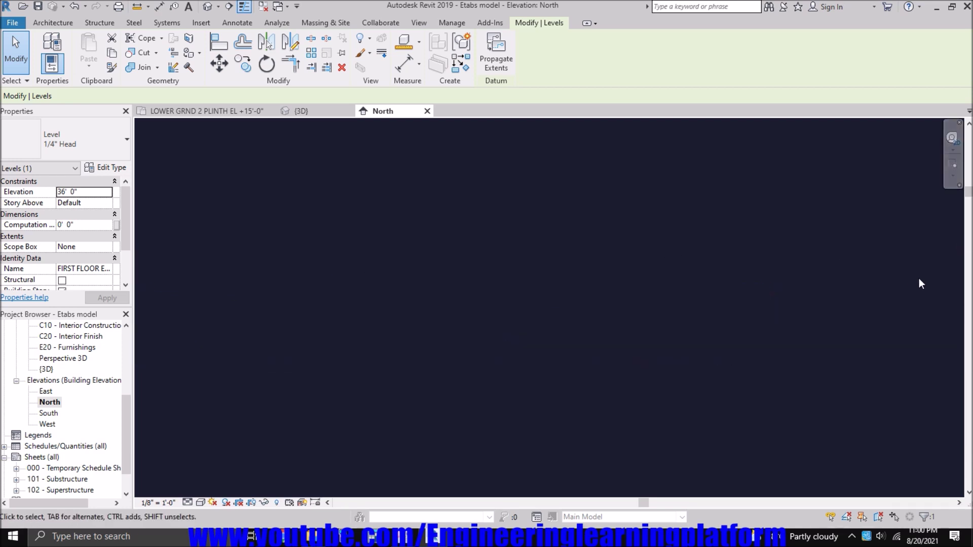
{"action": "scroll", "coordinate": [875, 285], "scroll_direction": "down", "scroll_amount": 4}
{"action": "middle_click_drag", "start_coordinate": [608, 442], "coordinate": [754, 345]}
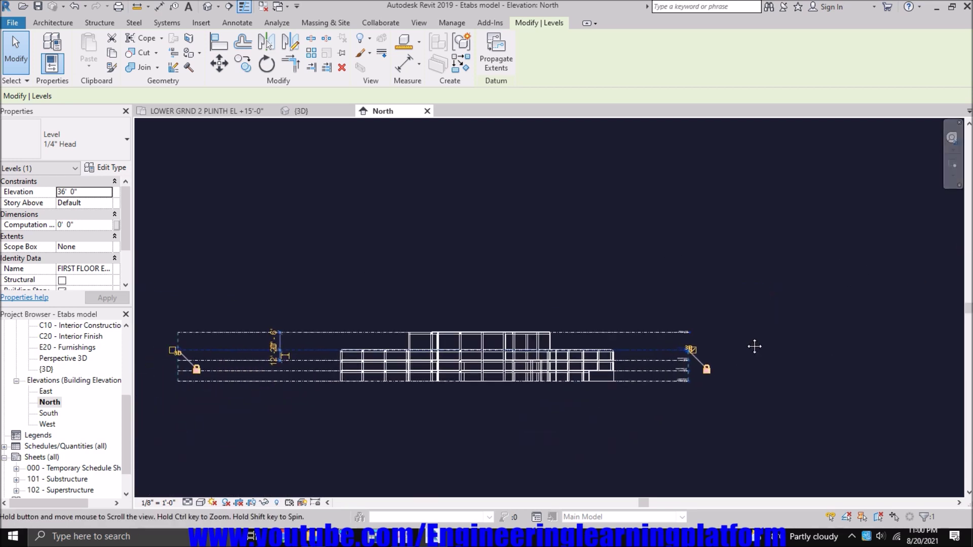
{"action": "scroll", "coordinate": [701, 354], "scroll_direction": "up", "scroll_amount": 3}
{"action": "left_click", "coordinate": [873, 282]}
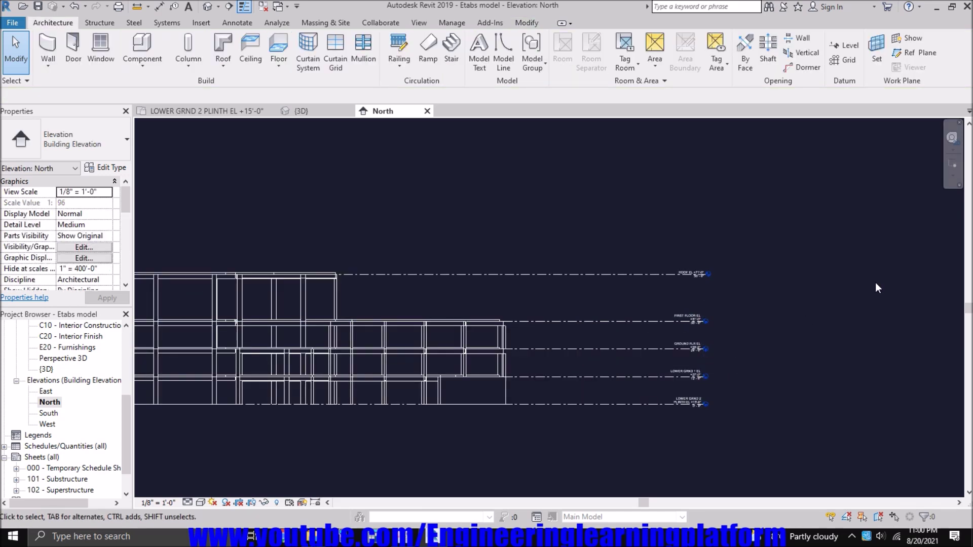
{"action": "scroll", "coordinate": [876, 283], "scroll_direction": "down", "scroll_amount": 2}
{"action": "middle_click_drag", "start_coordinate": [422, 399], "coordinate": [538, 416]}
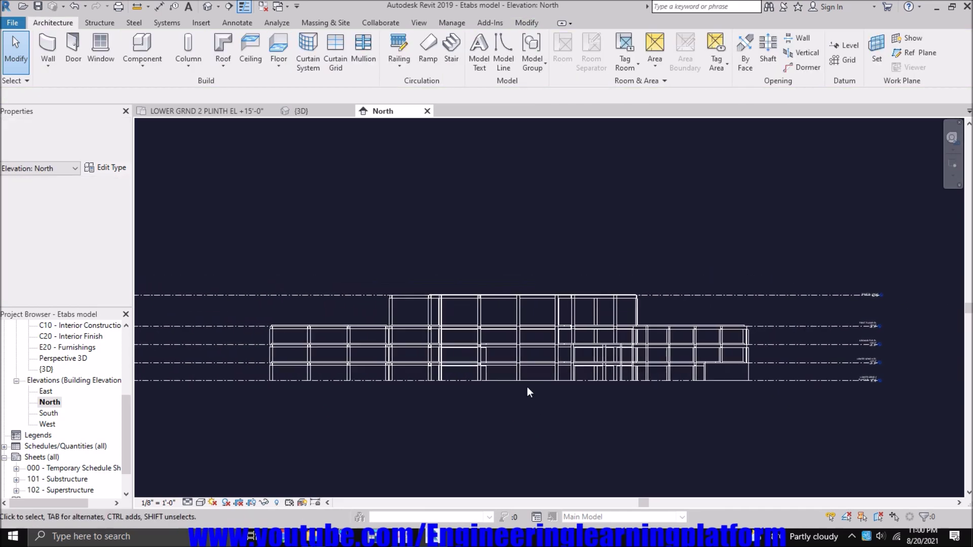
{"action": "middle_click_drag", "start_coordinate": [345, 241], "coordinate": [372, 257]}
{"action": "scroll", "coordinate": [465, 374], "scroll_direction": "up", "scroll_amount": 3}
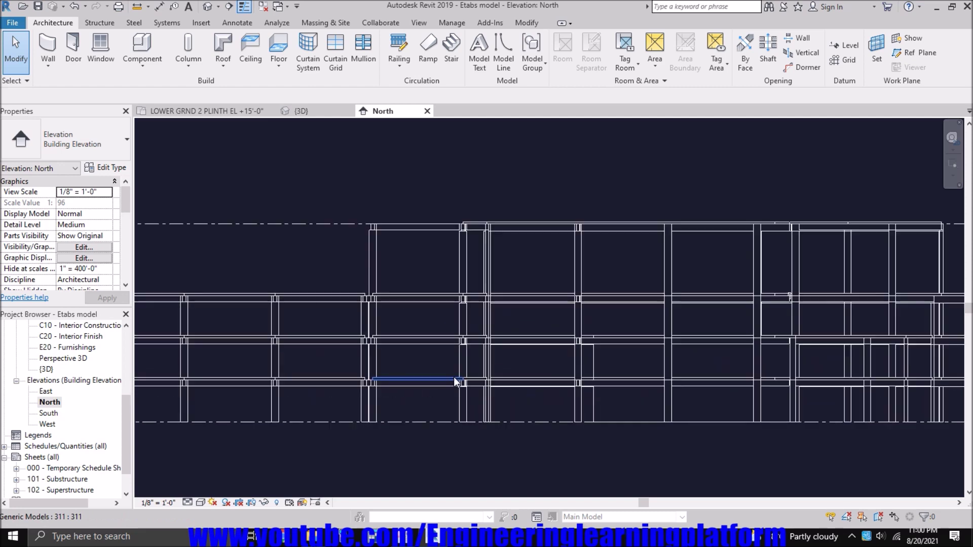
- Set the North elevation's visual style to Shaded and return to the {3D} view
{"action": "left_click", "coordinate": [200, 503]}
{"action": "left_click", "coordinate": [222, 453]}
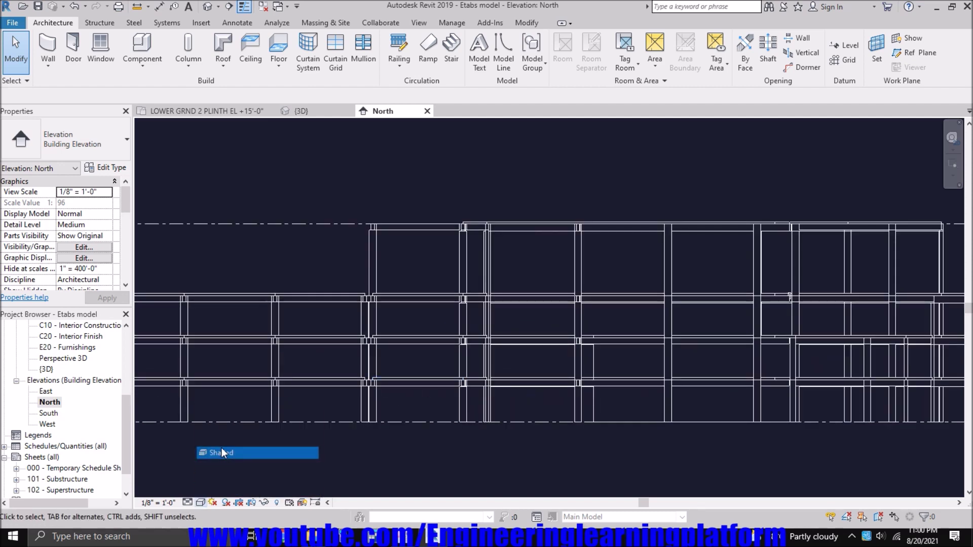
{"action": "scroll", "coordinate": [242, 445], "scroll_direction": "down", "scroll_amount": 2}
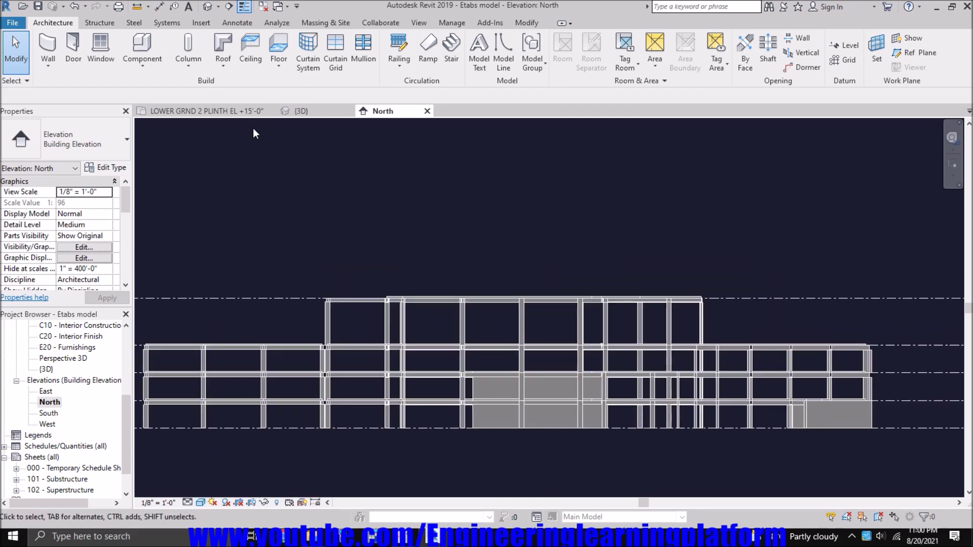
{"action": "left_click", "coordinate": [310, 112]}
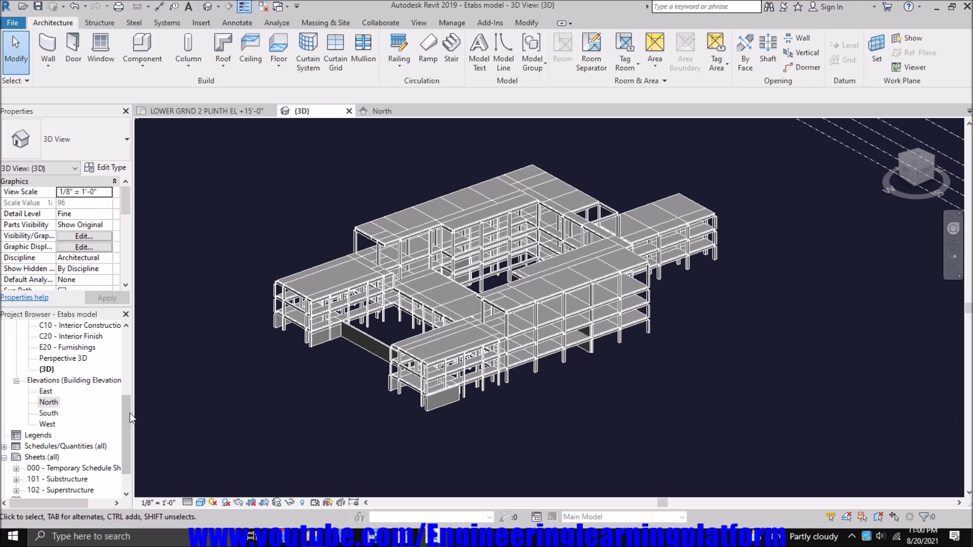
- Open the GROUND FLR EL +39'-0" floor plan and set its detail level to Fine
{"action": "left_click_drag", "start_coordinate": [126, 413], "coordinate": [124, 353]}
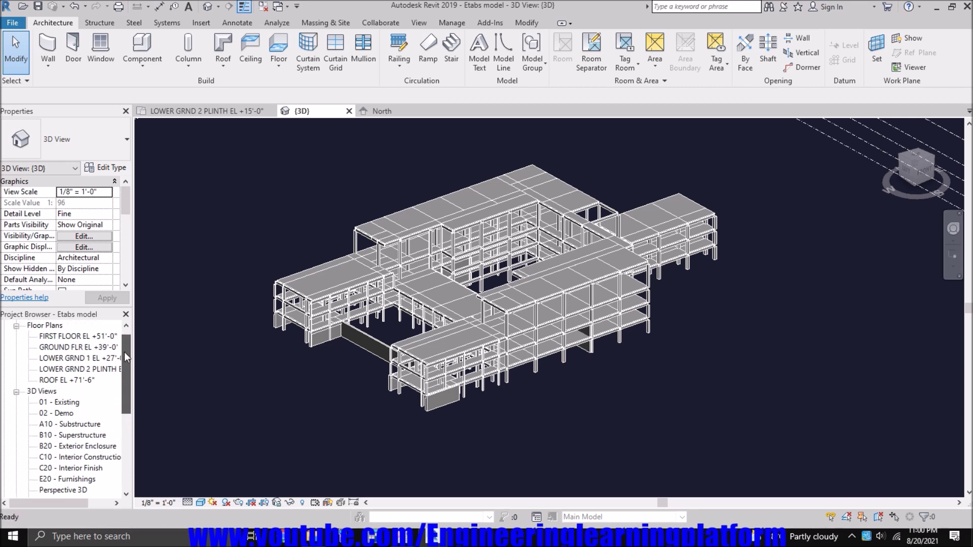
{"action": "double_click", "coordinate": [87, 350]}
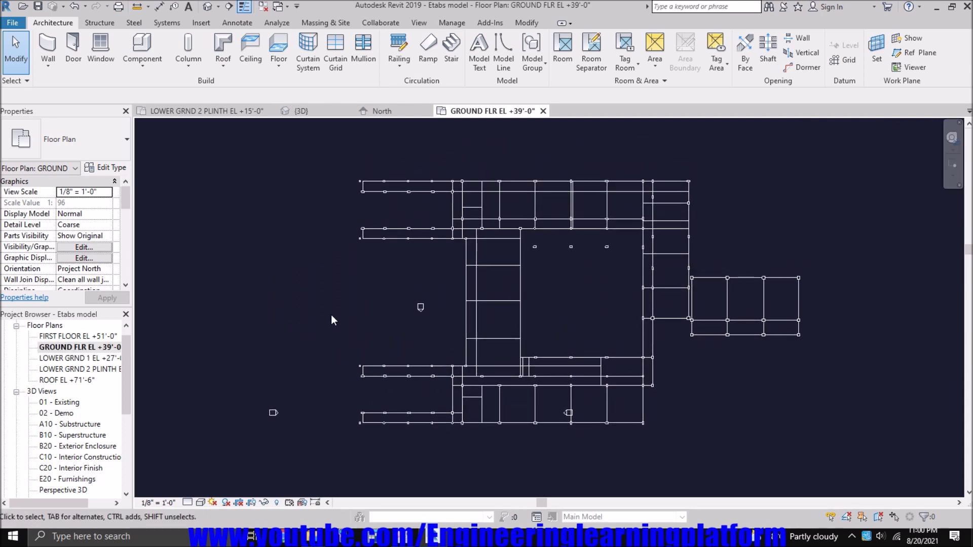
{"action": "left_click", "coordinate": [188, 504]}
{"action": "left_click", "coordinate": [195, 489]}
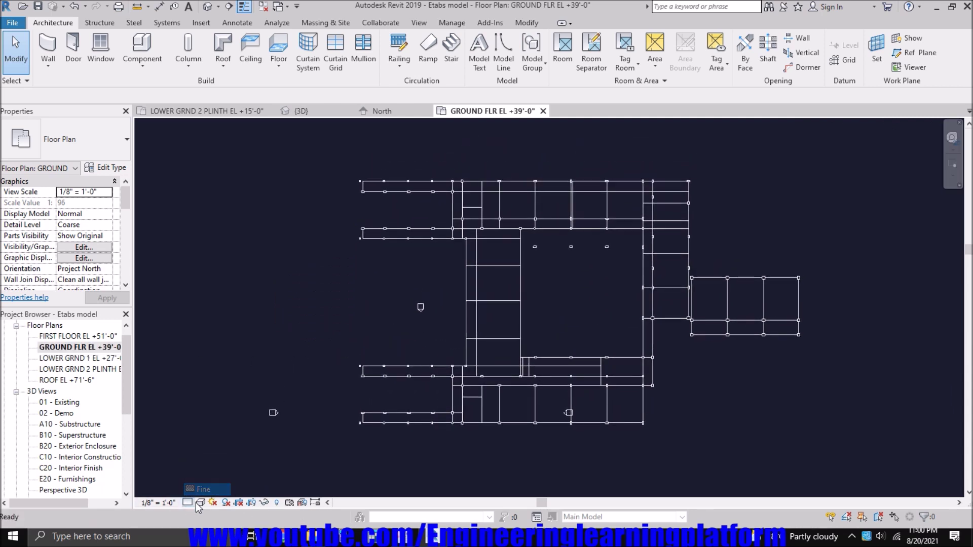
{"action": "left_click", "coordinate": [201, 503]}
- Switch the GROUND FLR plan to the Shaded visual style and frame the floor slabs
{"action": "left_click", "coordinate": [219, 452]}
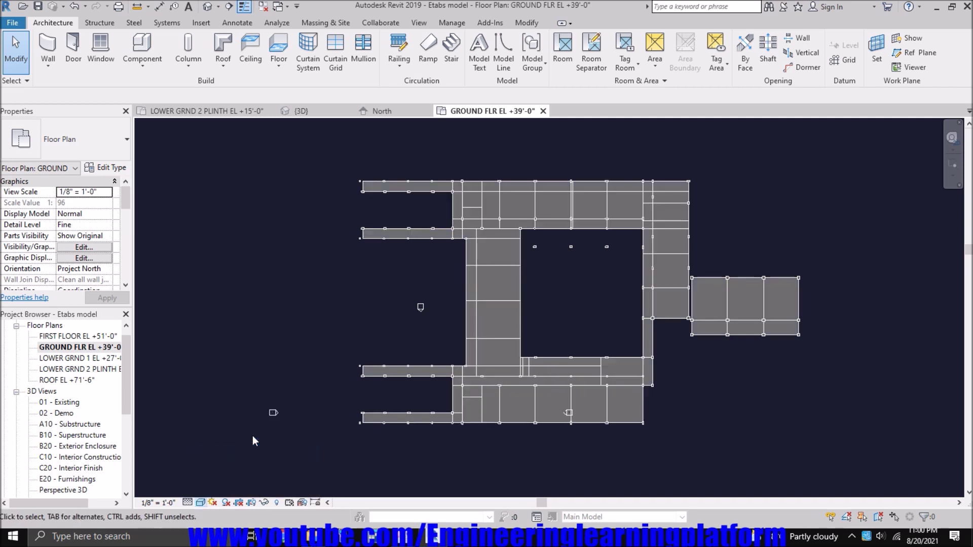
{"action": "scroll", "coordinate": [519, 327], "scroll_direction": "up", "scroll_amount": 4}
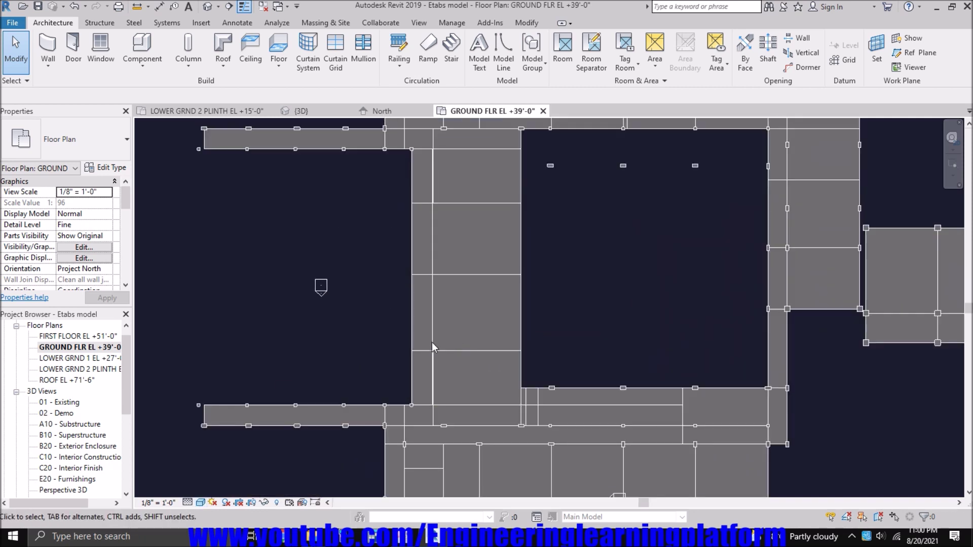
{"action": "scroll", "coordinate": [432, 342], "scroll_direction": "down", "scroll_amount": 1}
{"action": "scroll", "coordinate": [347, 249], "scroll_direction": "down", "scroll_amount": 2}
{"action": "middle_click_drag", "start_coordinate": [347, 248], "coordinate": [359, 315]}
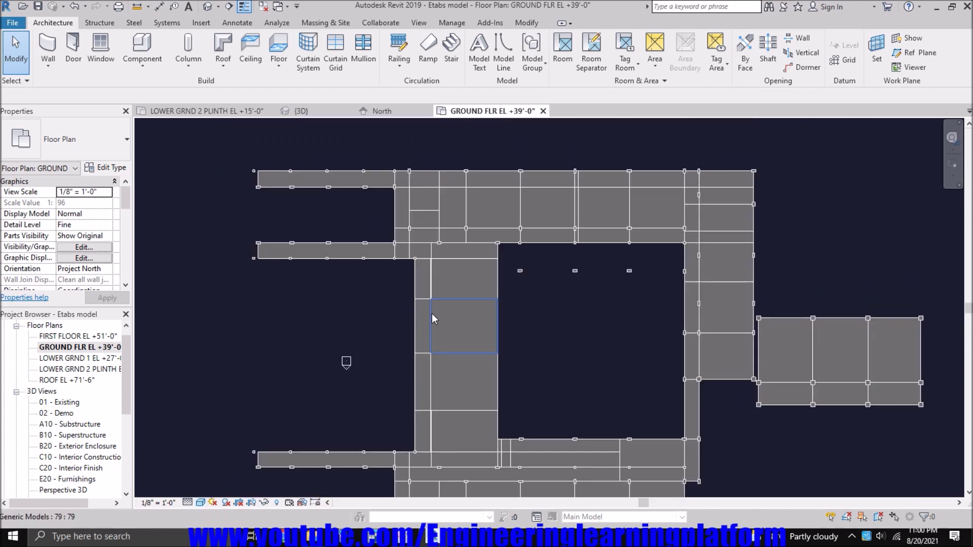
- Select and then deselect individual slab panels and strips to confirm they are Generic Models
{"action": "left_click", "coordinate": [415, 317]}
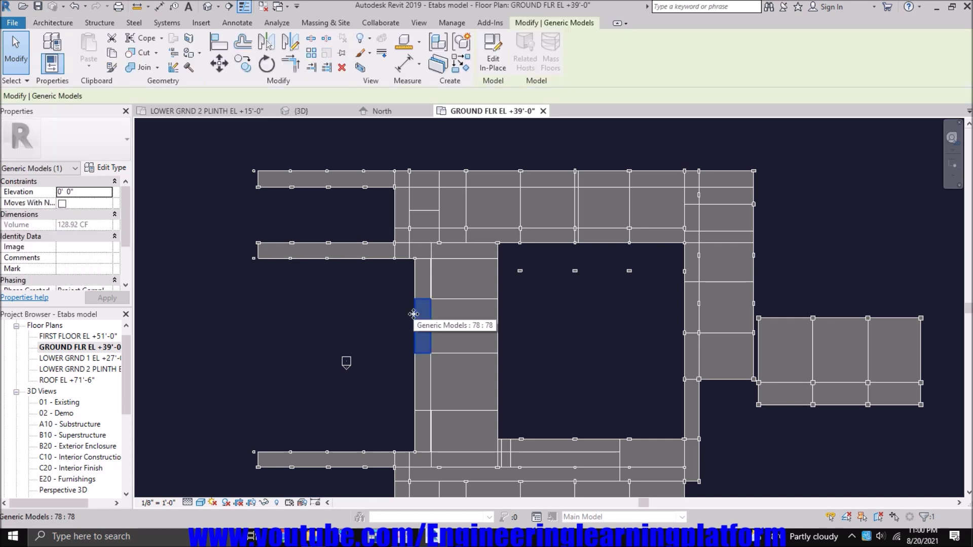
{"action": "left_click", "coordinate": [383, 322]}
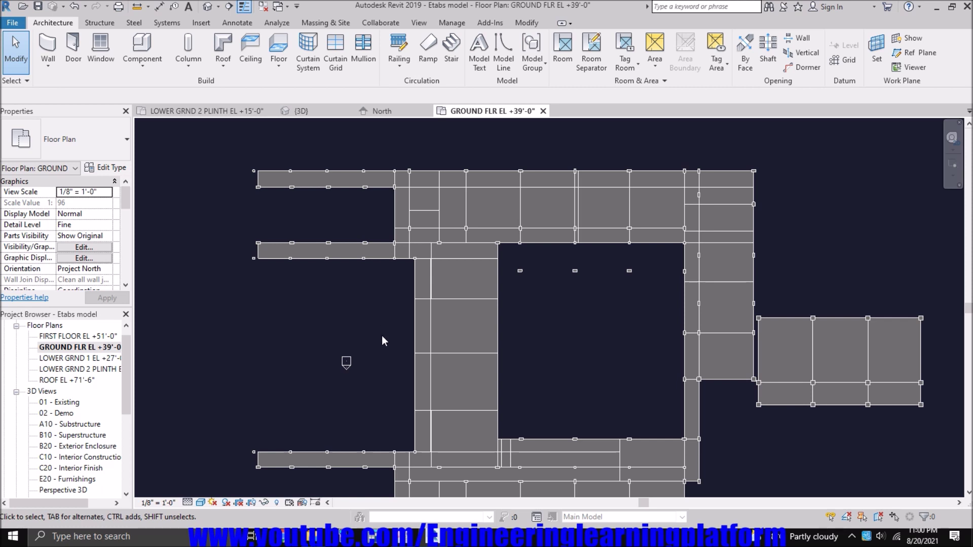
{"action": "scroll", "coordinate": [407, 333], "scroll_direction": "down", "scroll_amount": 2}
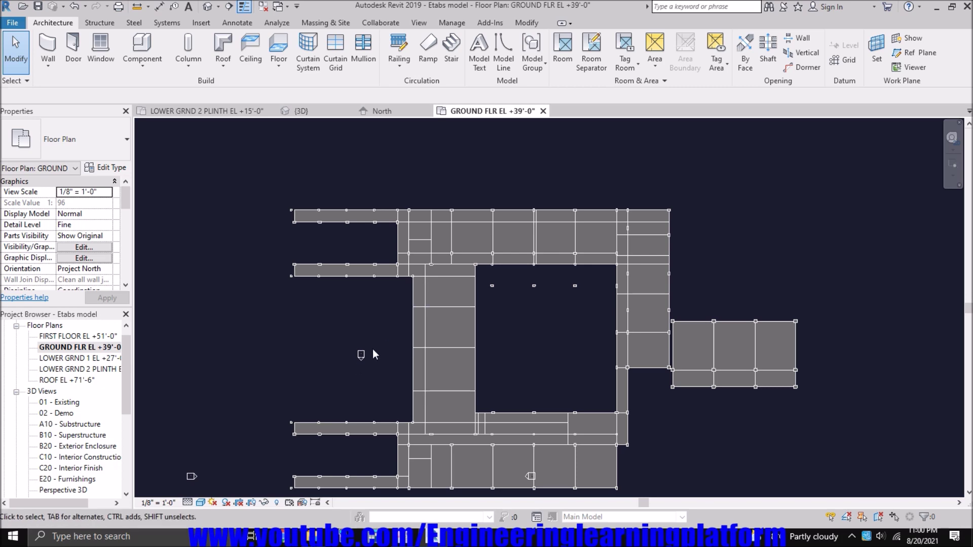
{"action": "scroll", "coordinate": [344, 280], "scroll_direction": "up", "scroll_amount": 2}
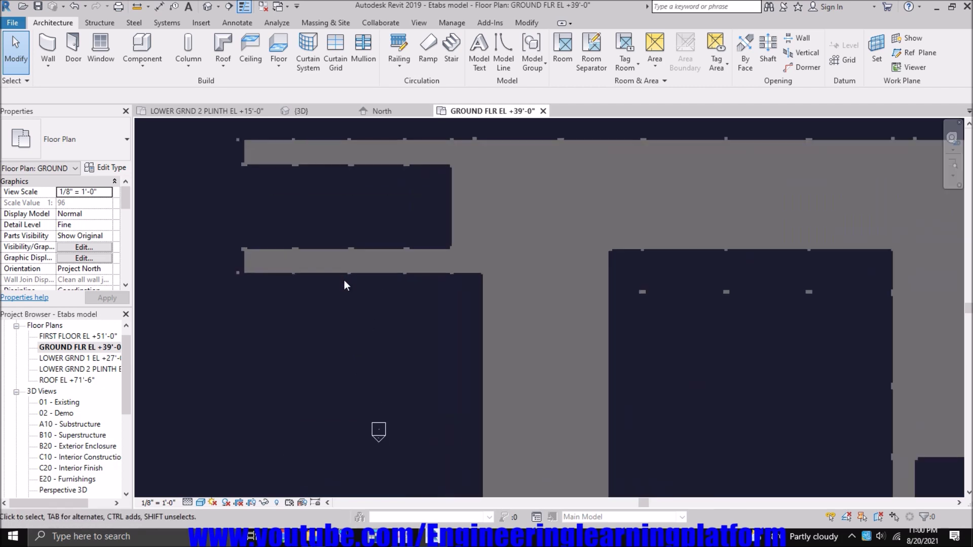
{"action": "left_click", "coordinate": [442, 273]}
{"action": "key", "text": "Escape"}
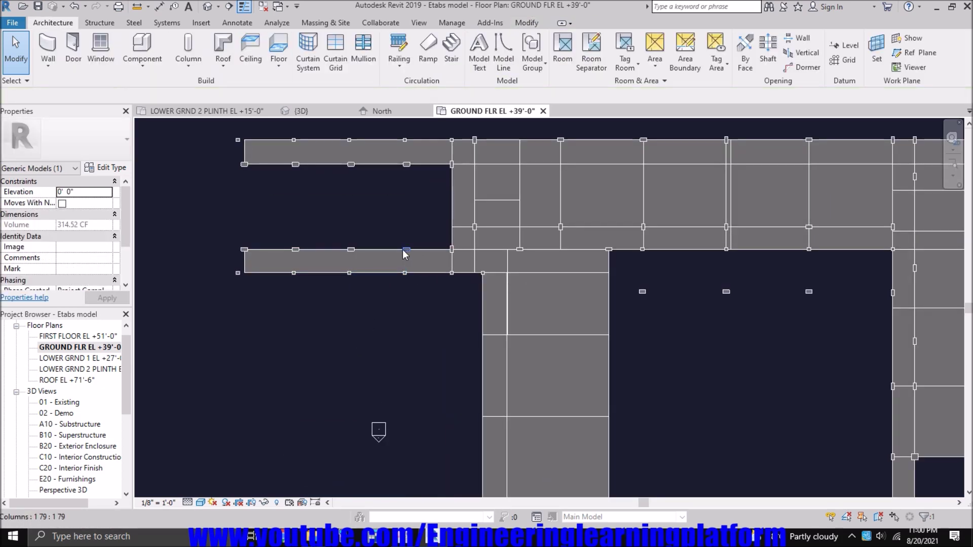
- Open the slab panel beside the courtyard for in-place editing
{"action": "scroll", "coordinate": [402, 249], "scroll_direction": "up", "scroll_amount": 2}
{"action": "scroll", "coordinate": [405, 266], "scroll_direction": "down", "scroll_amount": 2}
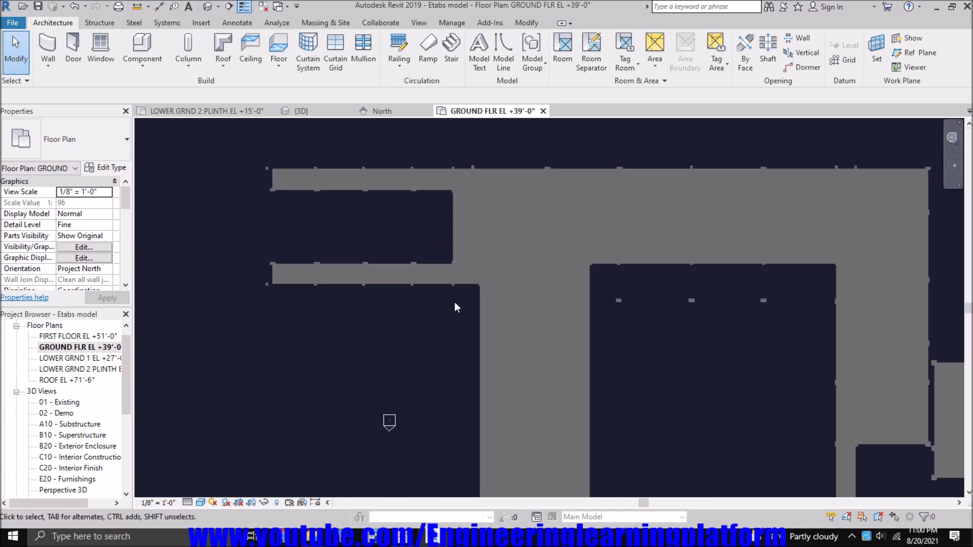
{"action": "scroll", "coordinate": [455, 302], "scroll_direction": "down", "scroll_amount": 2}
{"action": "left_click", "coordinate": [528, 369]}
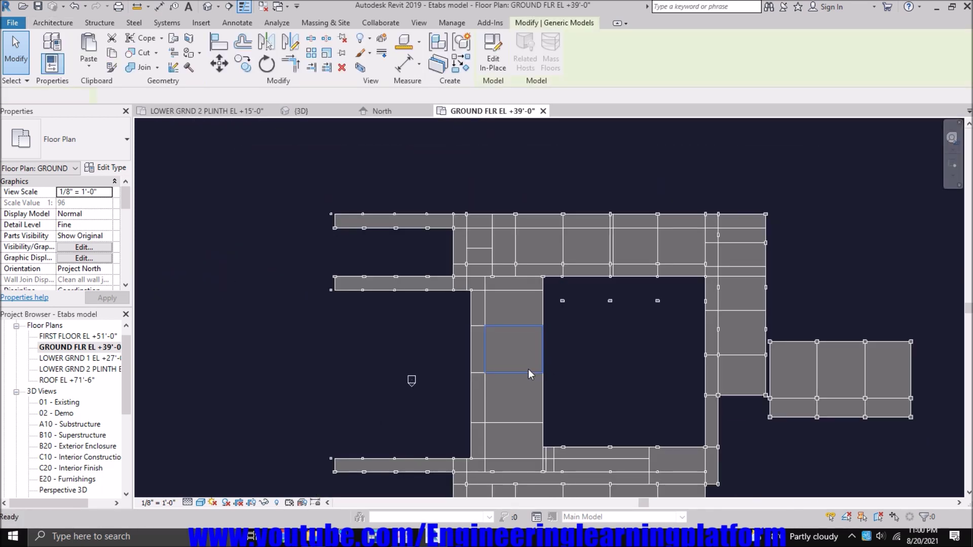
{"action": "double_click", "coordinate": [528, 369]}
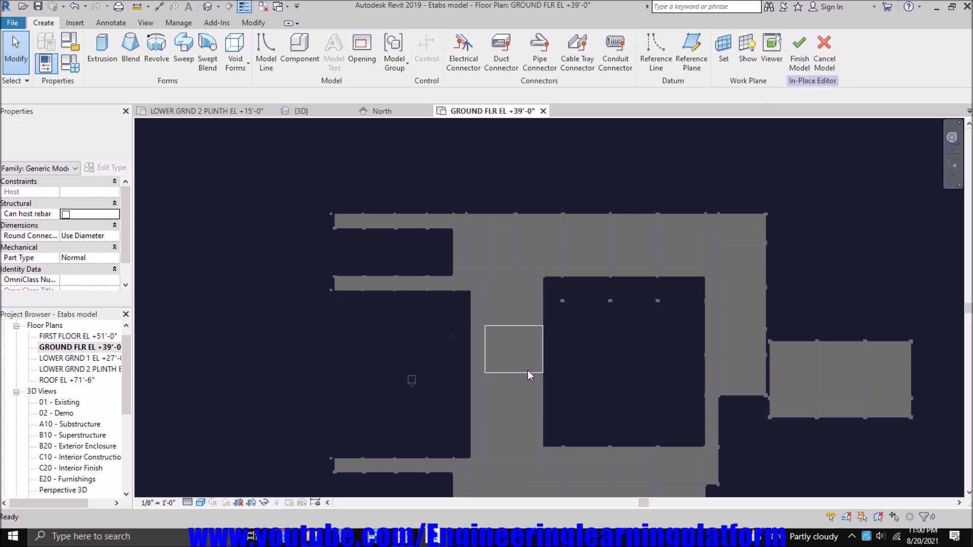
{"action": "left_click", "coordinate": [800, 51]}
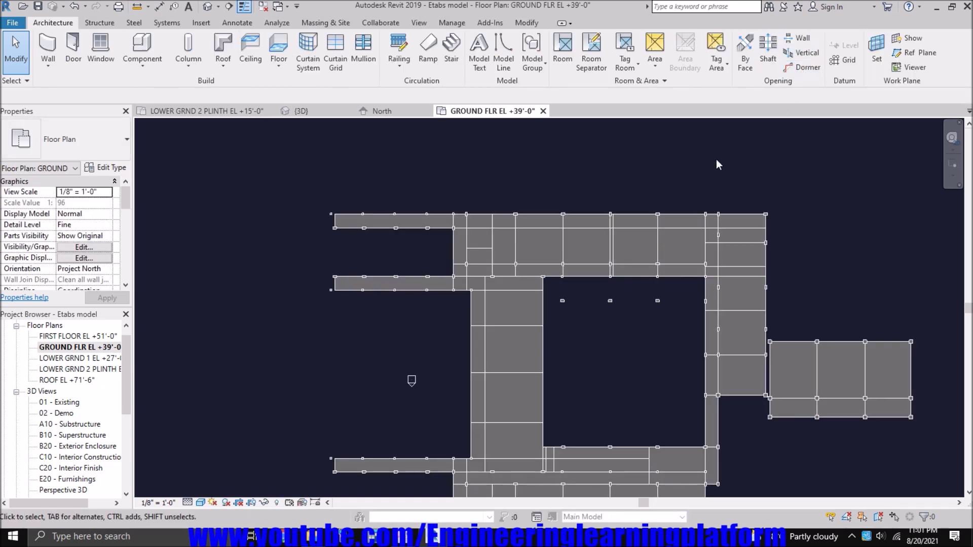
{"action": "left_click", "coordinate": [518, 322]}
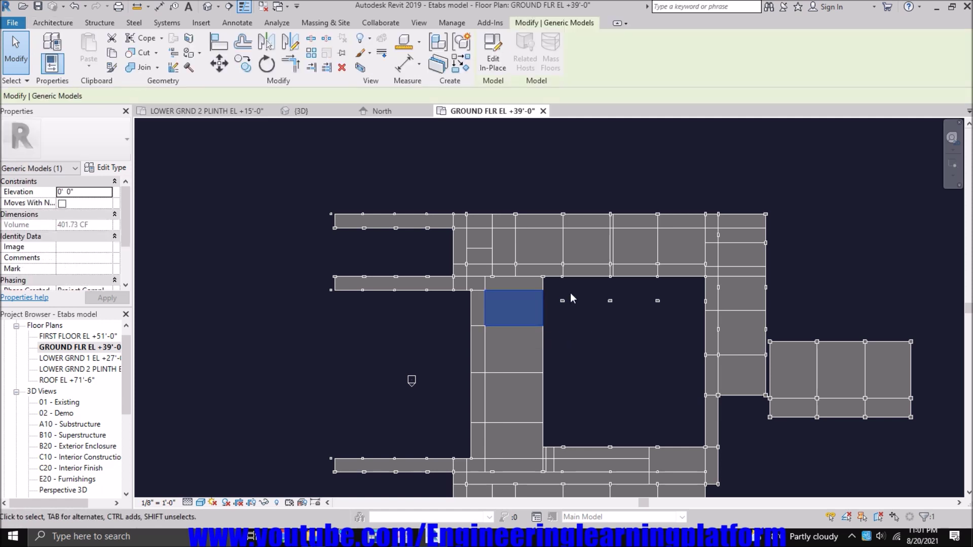
{"action": "left_click", "coordinate": [53, 23]}
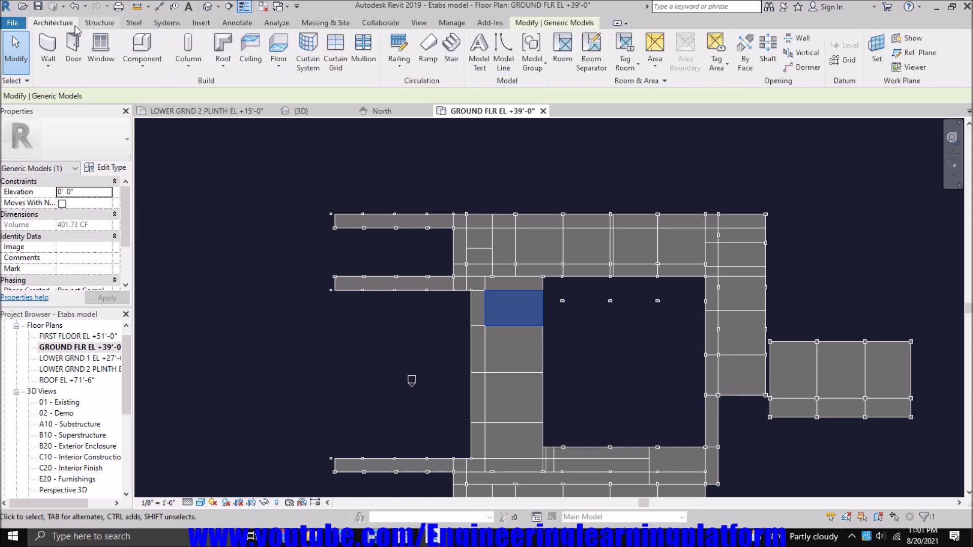
{"action": "scroll", "coordinate": [76, 30], "scroll_direction": "down", "scroll_amount": 1}
{"action": "scroll", "coordinate": [76, 31], "scroll_direction": "up", "scroll_amount": 1}
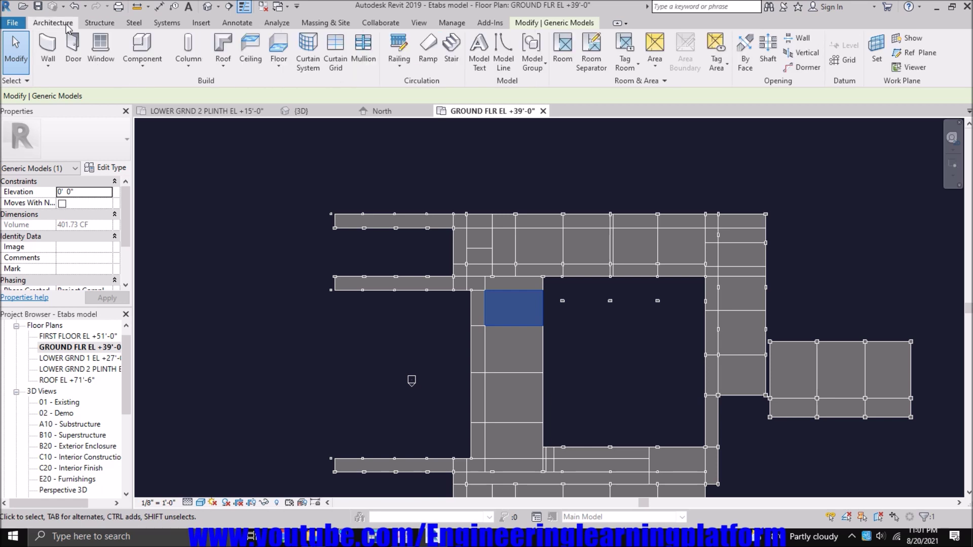
{"action": "left_click", "coordinate": [412, 340]}
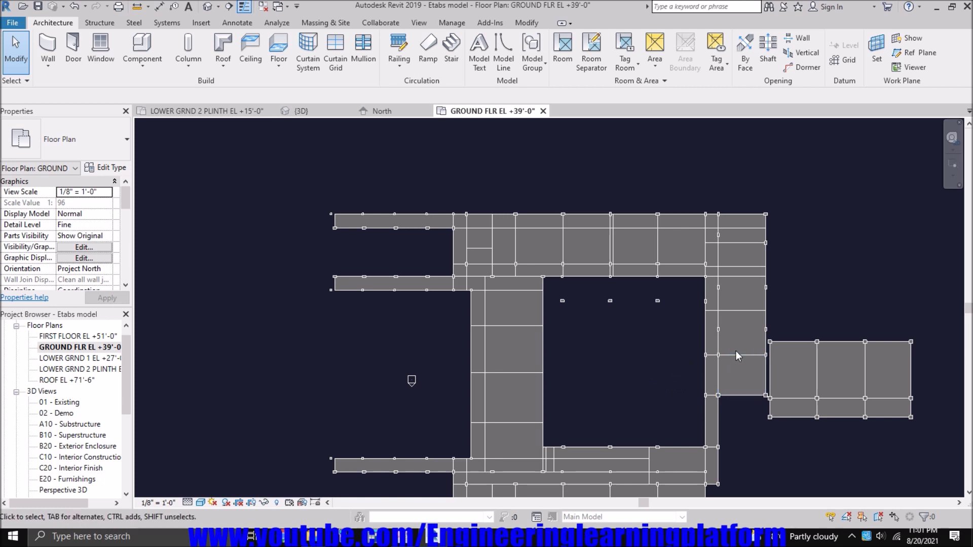
{"action": "left_click", "coordinate": [763, 322]}
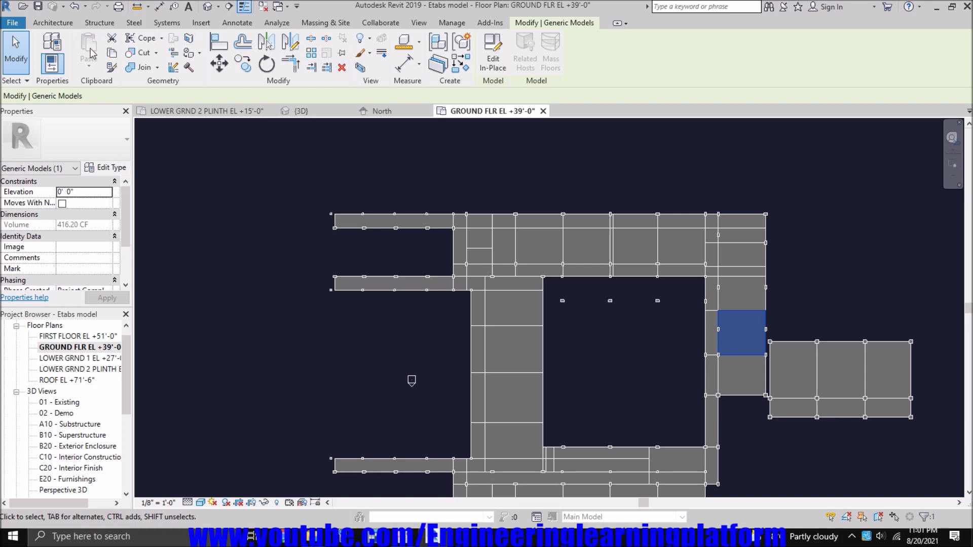
{"action": "left_click", "coordinate": [458, 311]}
{"action": "scroll", "coordinate": [458, 311], "scroll_direction": "down", "scroll_amount": 1}
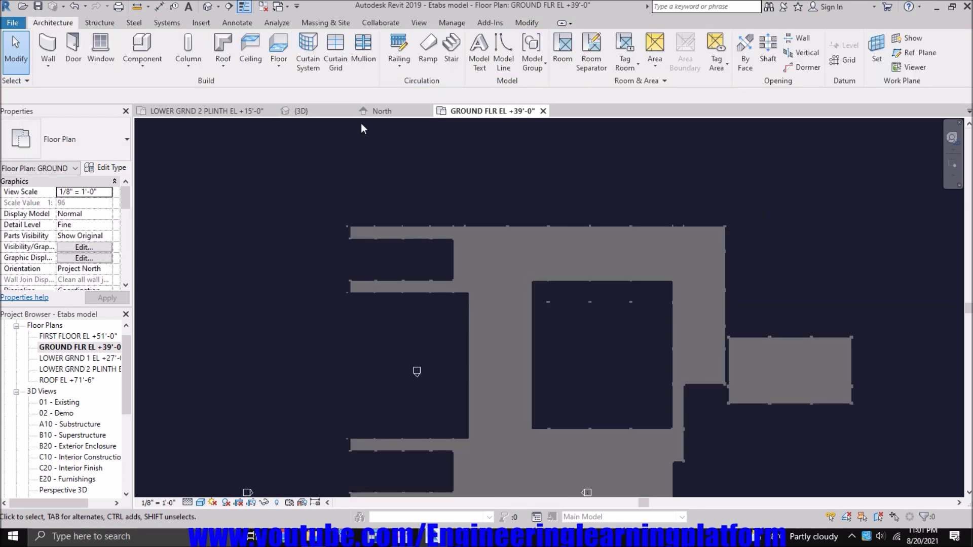
{"action": "left_click", "coordinate": [318, 111]}
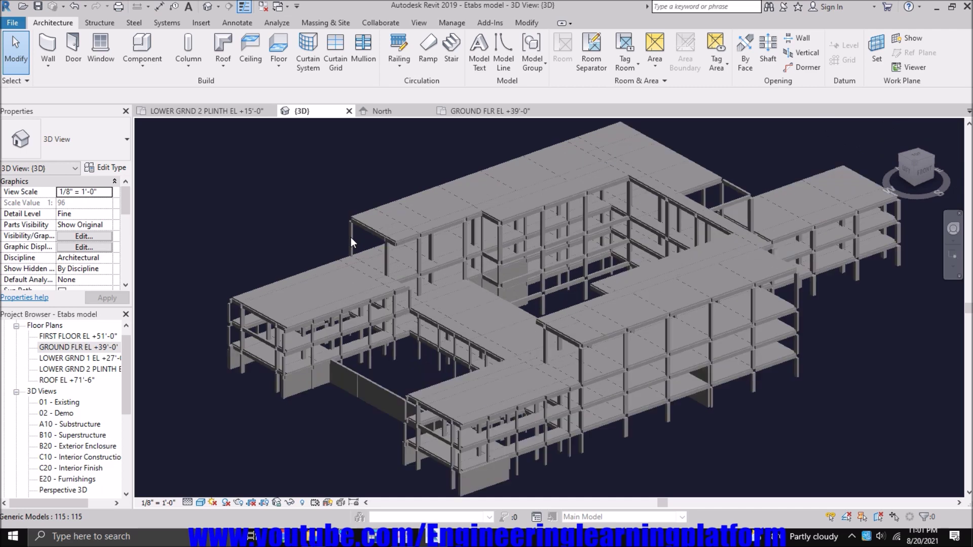
- Edit the 1 79 column family, load it back into the project without saving, and reselect the column
{"action": "scroll", "coordinate": [350, 237], "scroll_direction": "up", "scroll_amount": 2}
{"action": "left_click", "coordinate": [348, 229]}
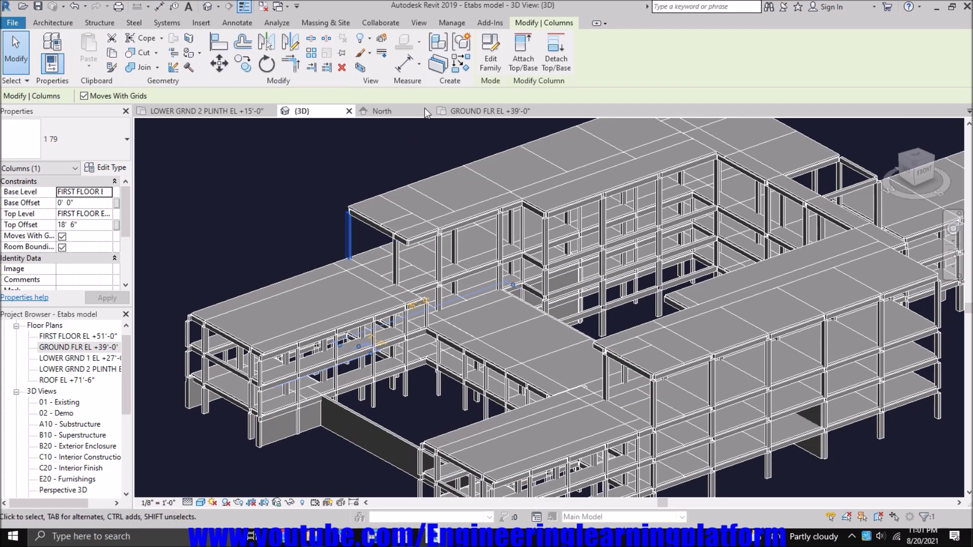
{"action": "left_click", "coordinate": [489, 49]}
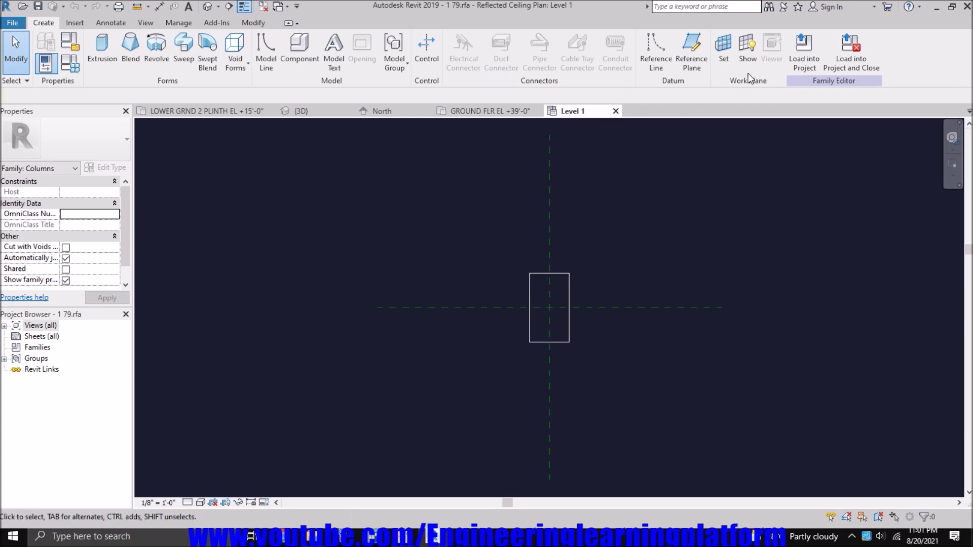
{"action": "left_click", "coordinate": [844, 55]}
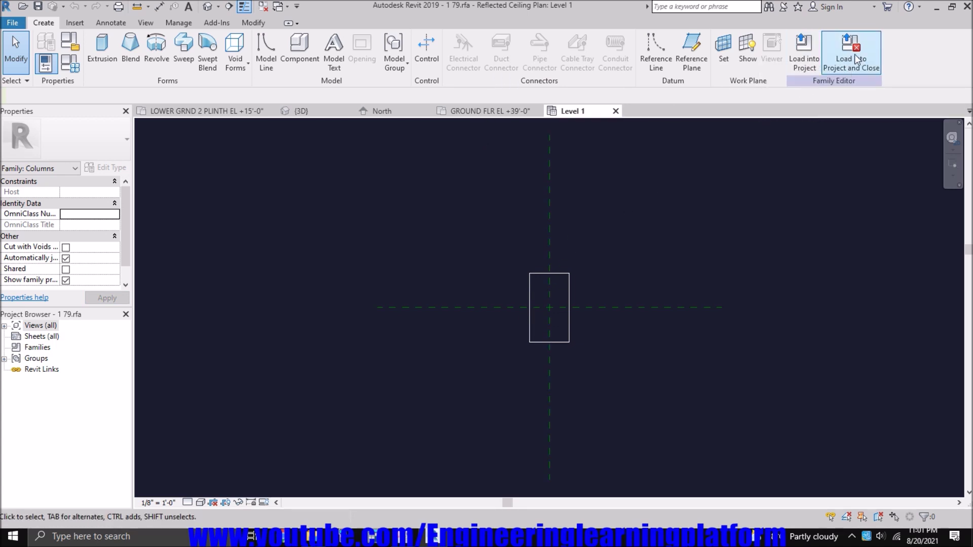
{"action": "left_click", "coordinate": [522, 273]}
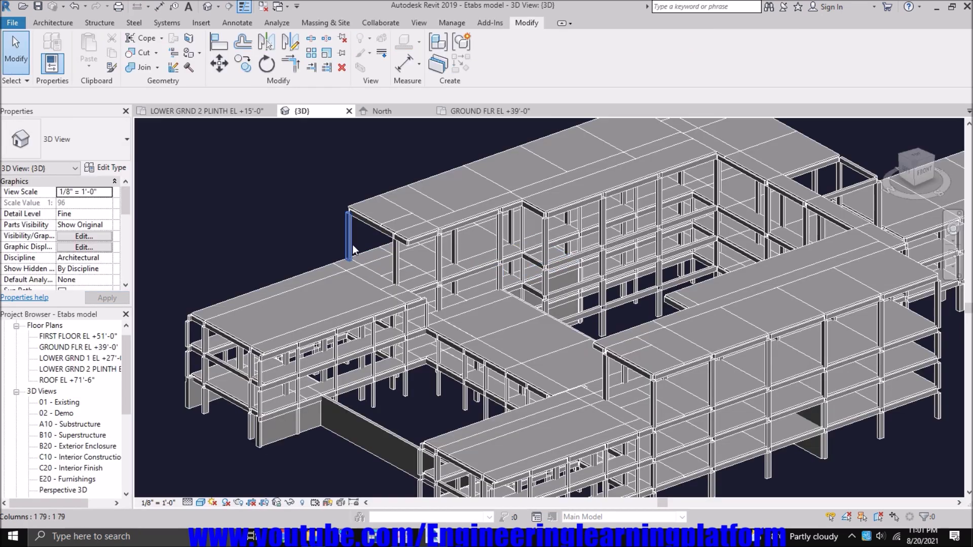
{"action": "left_click", "coordinate": [352, 244]}
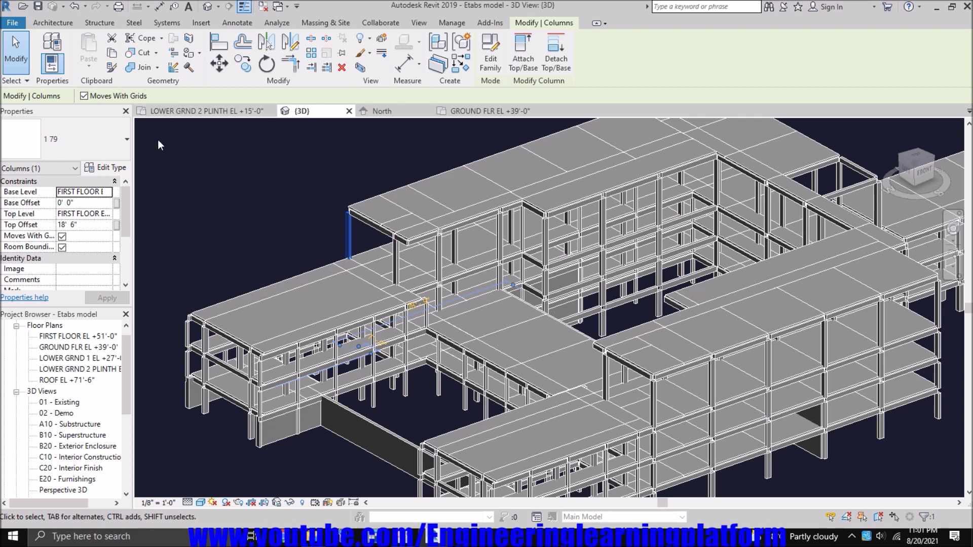
- Check the 1 79 column's Type Properties for its 4000Psi material, cancel, and zoom out to the whole building
{"action": "left_click_drag", "start_coordinate": [127, 202], "coordinate": [127, 174]}
{"action": "left_click", "coordinate": [111, 168]}
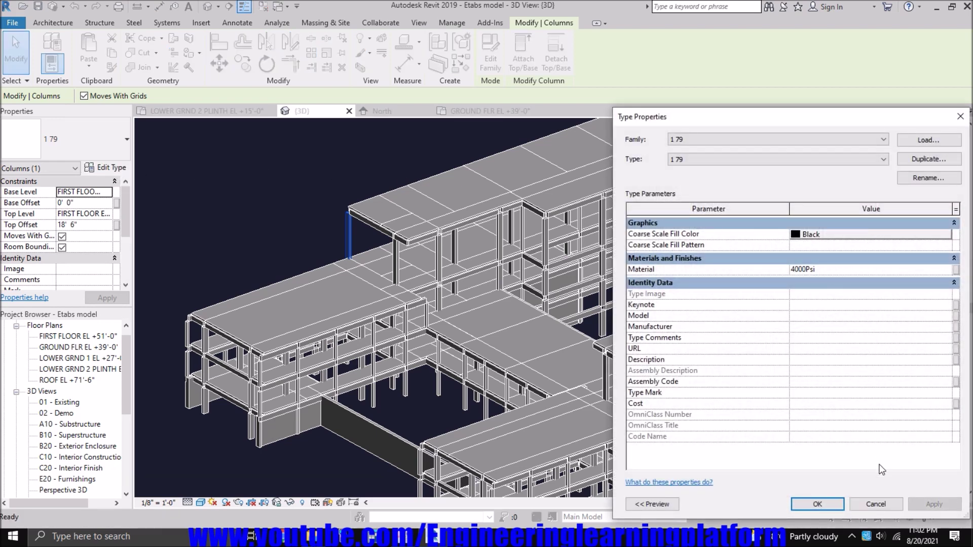
{"action": "left_click", "coordinate": [896, 507]}
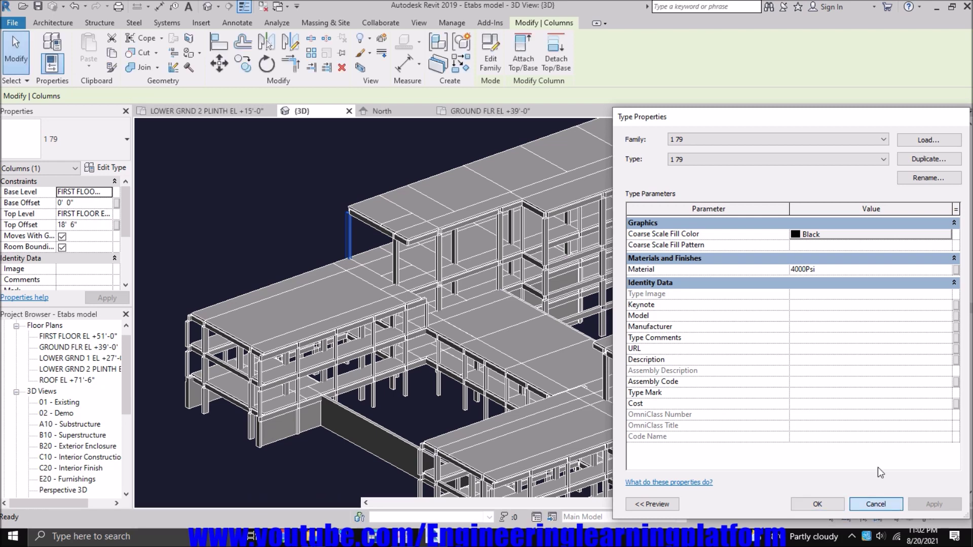
{"action": "left_click", "coordinate": [276, 166]}
{"action": "scroll", "coordinate": [275, 166], "scroll_direction": "down", "scroll_amount": 5}
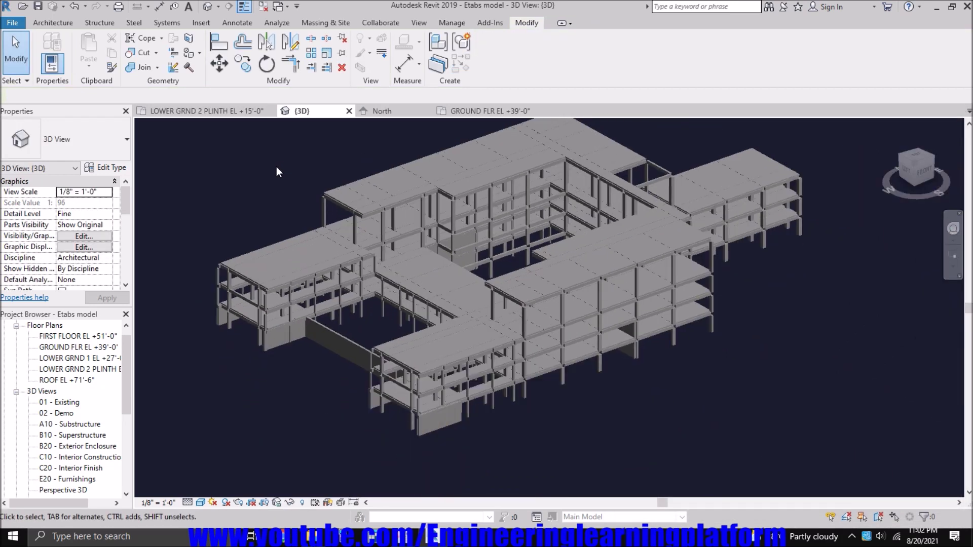